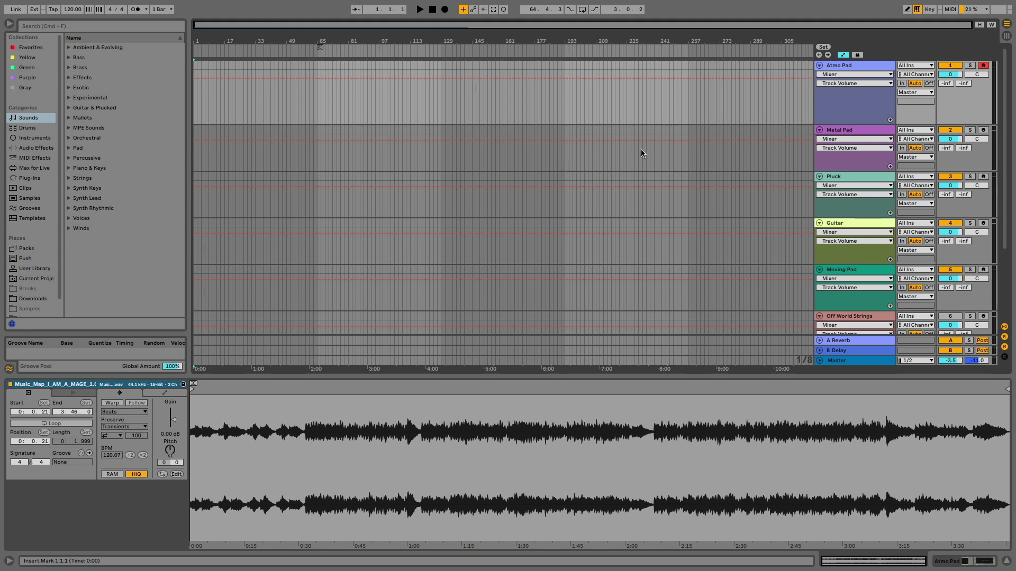
Play the Music_Map_I_AM_A_MAGE_1.0 reference clip on the audio track, with its full length fitted in the arrangement.
scroll(640, 149, down, 5)
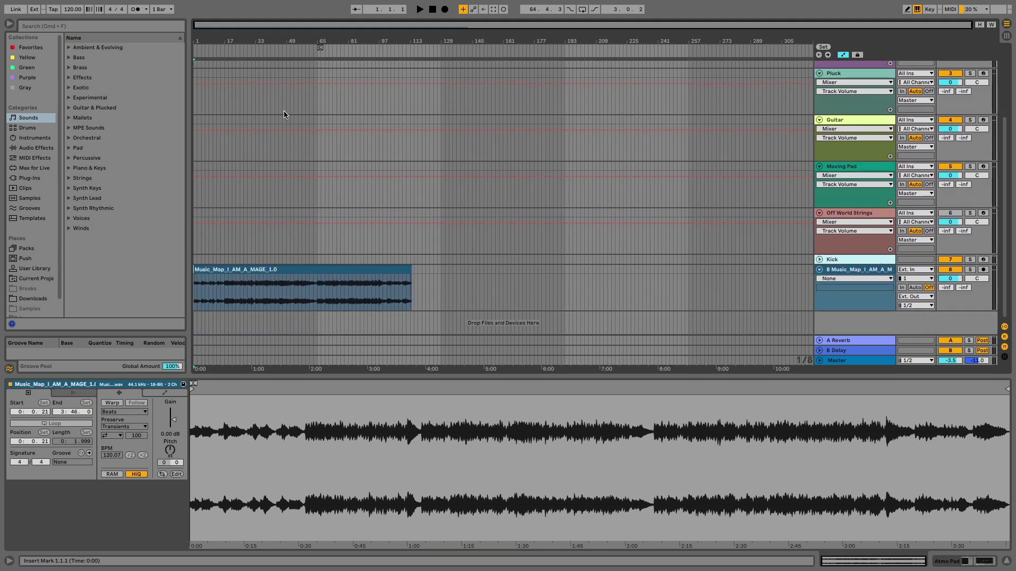
drag(237, 41, 298, 76)
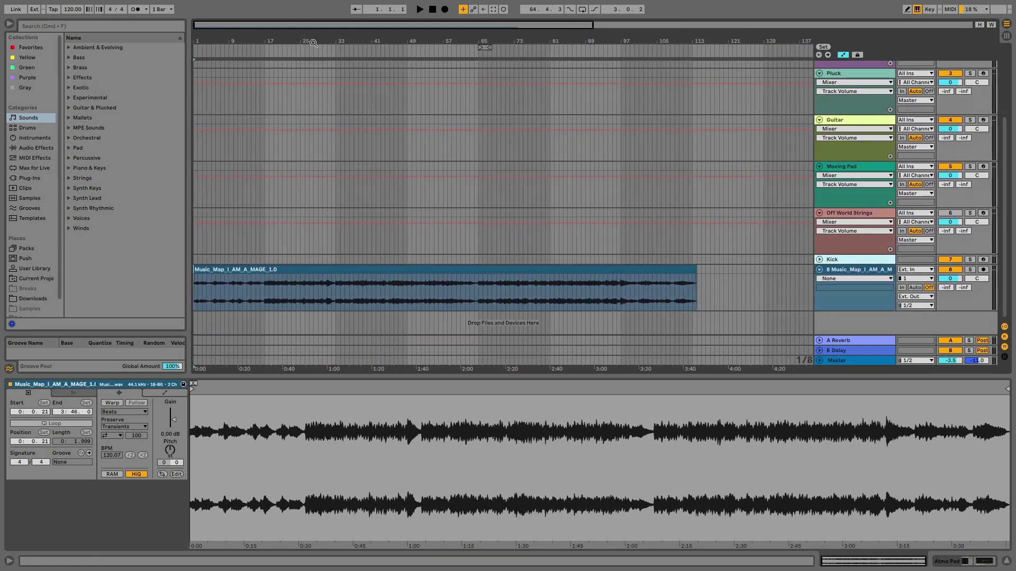
click(335, 266)
key(space)
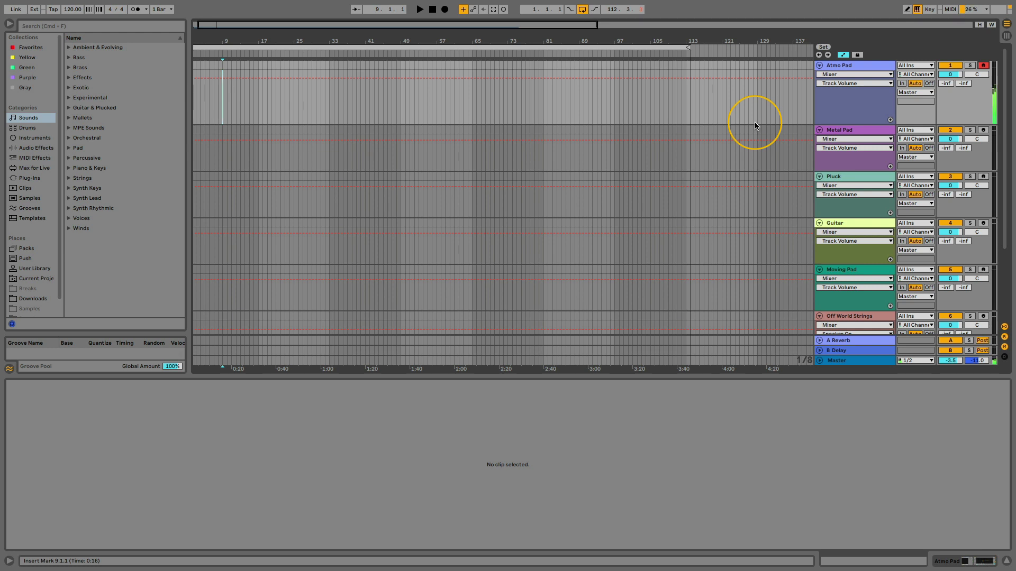
Arm the Metal Pad, Pluck, Guitar, Moving Pad and Off World Strings tracks one after another to audition their sounds.
click(983, 130)
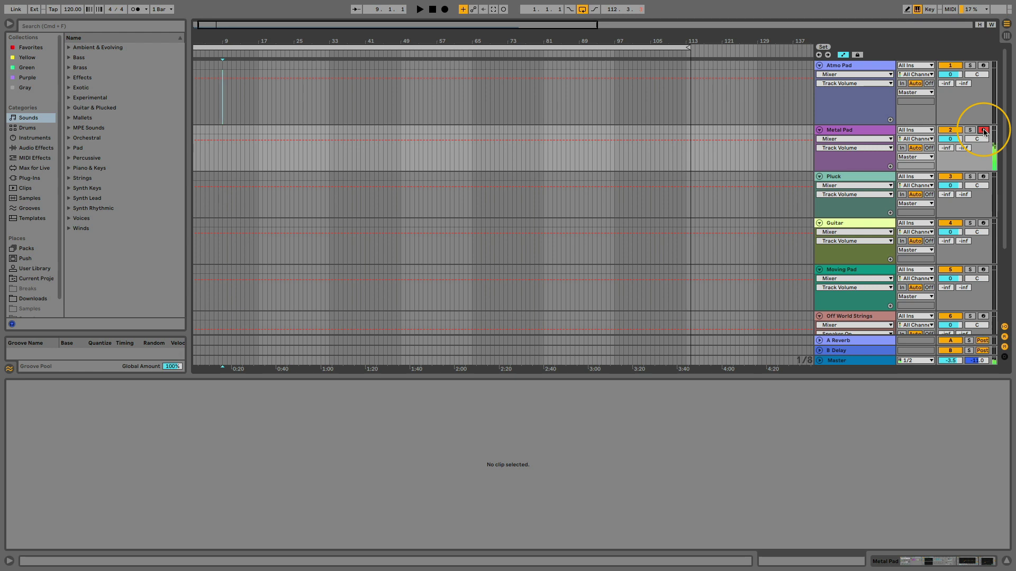
click(983, 178)
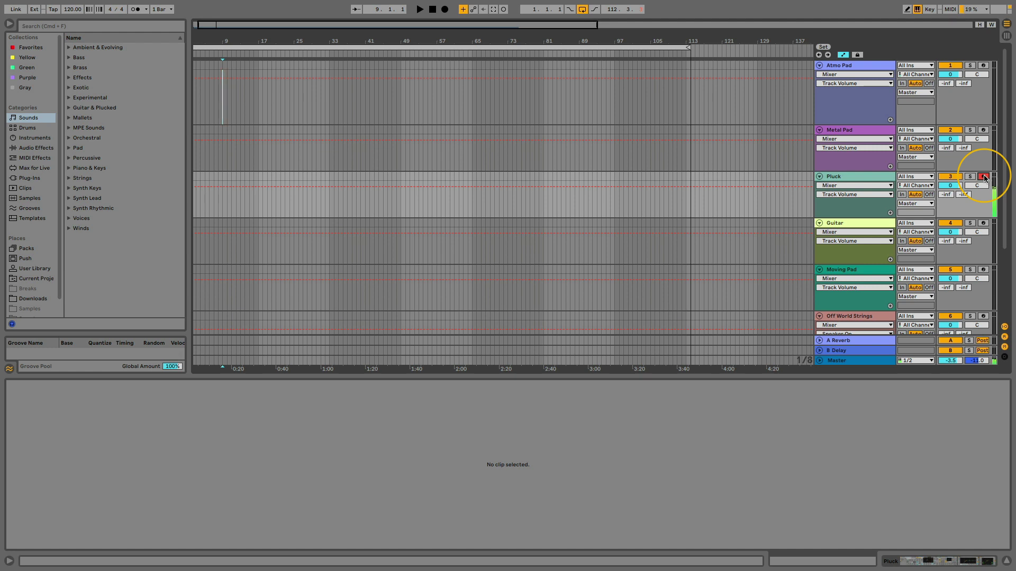
click(982, 224)
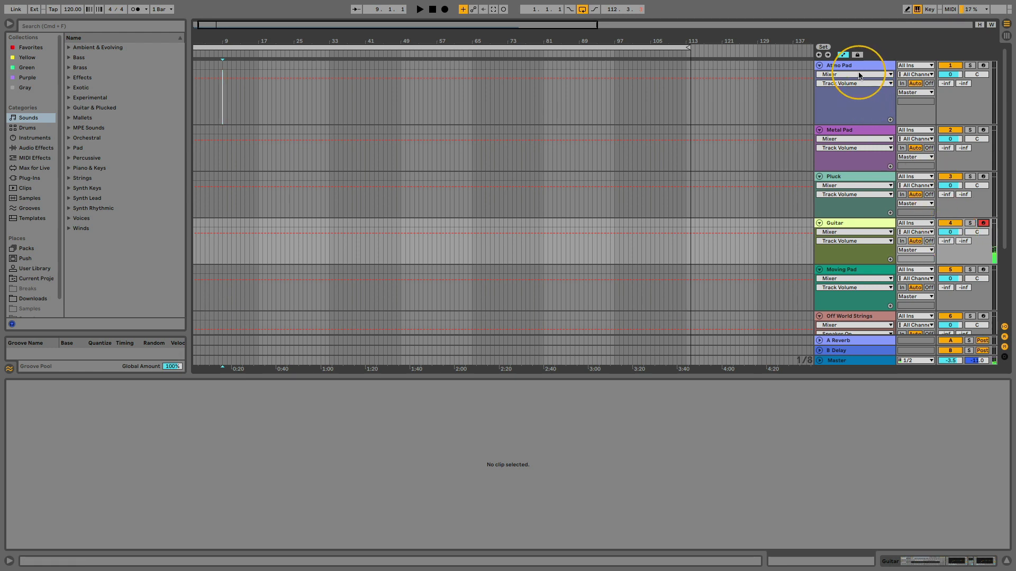
click(983, 269)
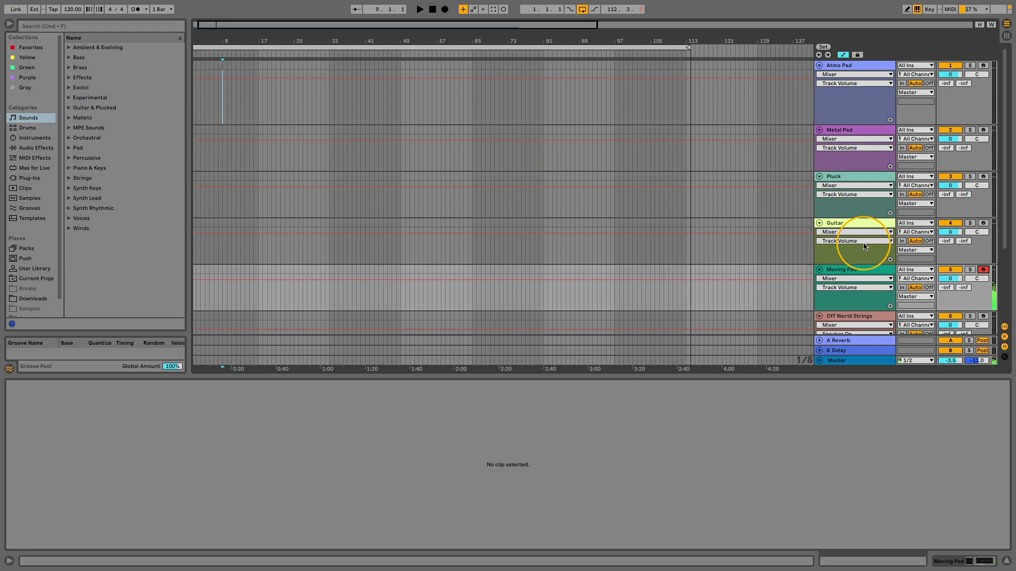
scroll(864, 246, down, 5)
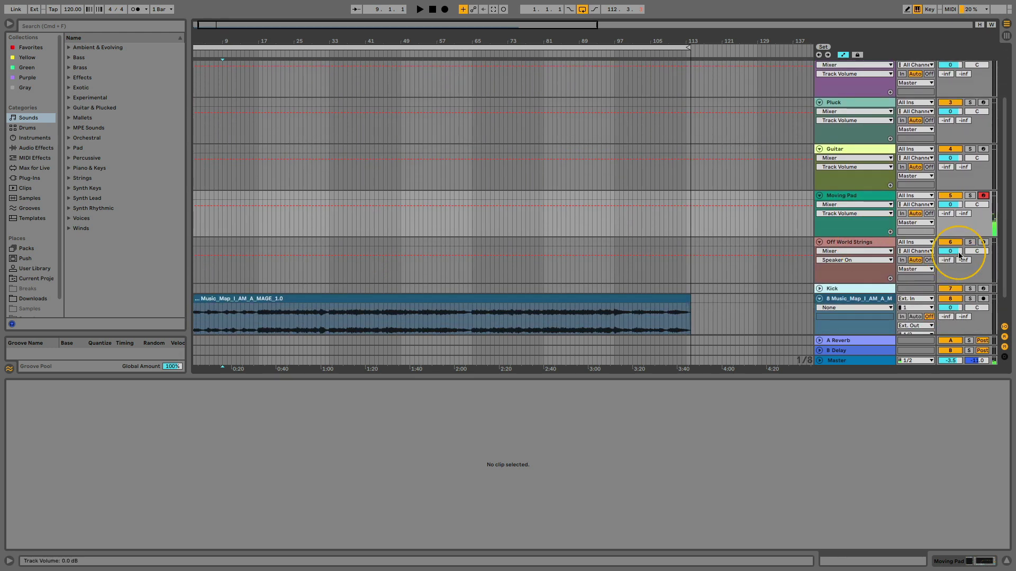
click(983, 242)
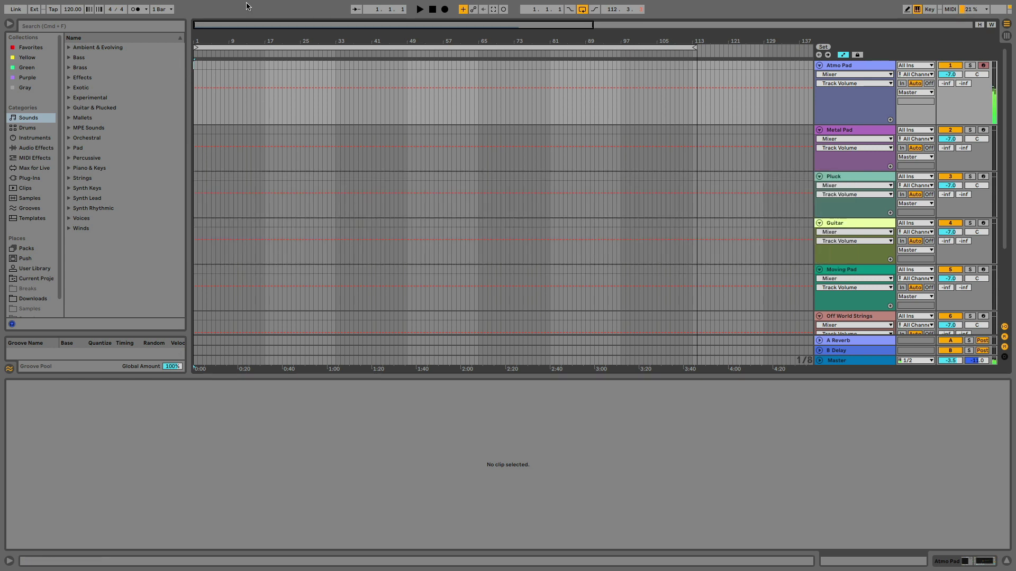
Turn on the metronome and record a chord part about 16 bars long from bar 1 on the Atmo Pad track.
click(136, 10)
click(419, 10)
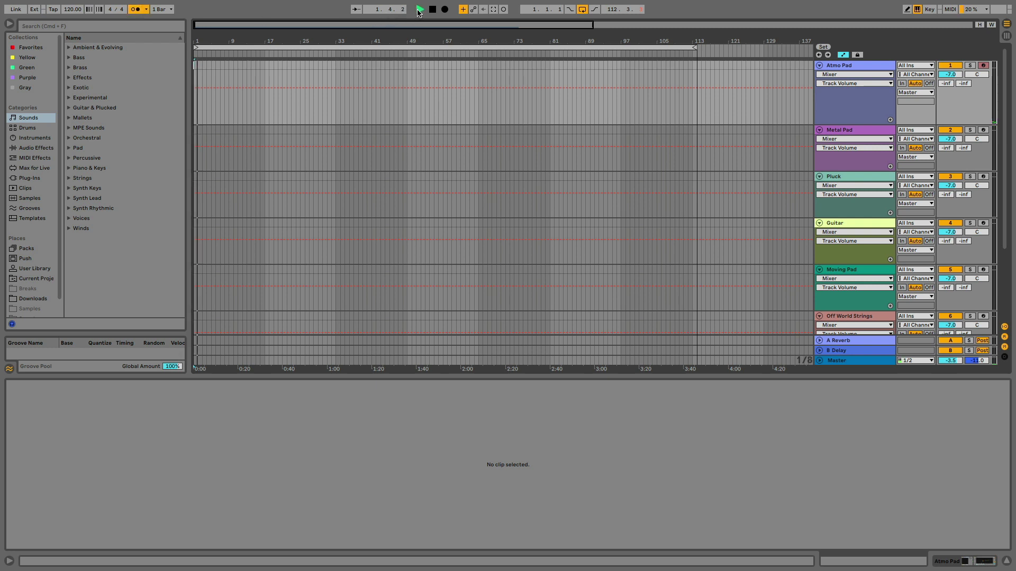
click(432, 9)
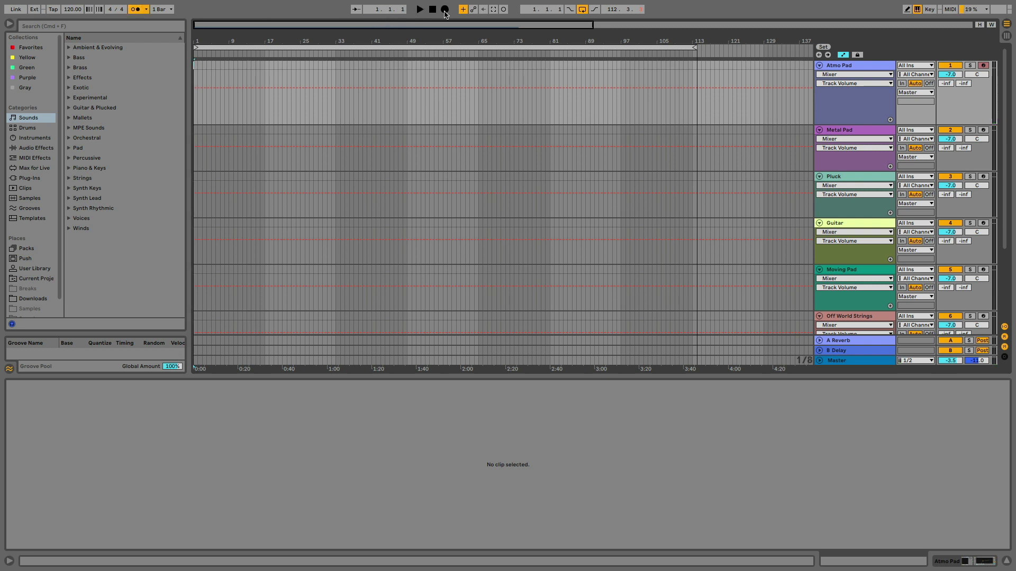
click(445, 10)
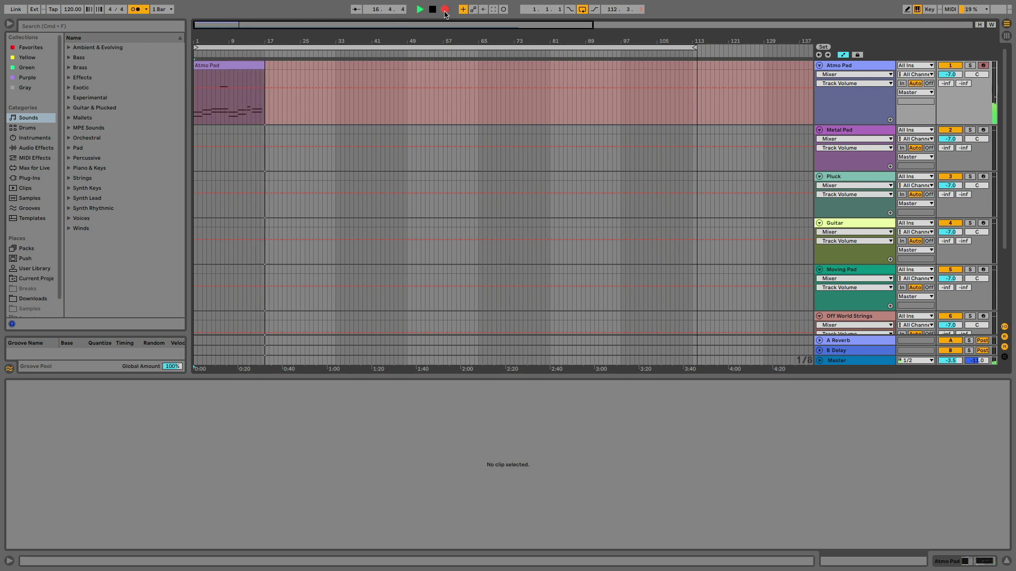
key(space)
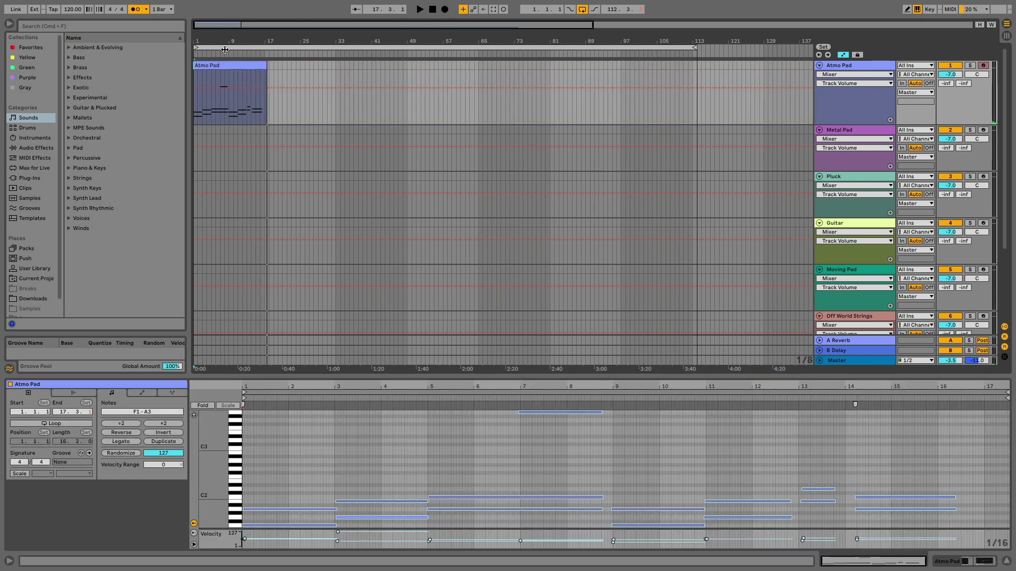
Play back the Atmo Pad clip and shorten the chord starting at bar 5 to end at bar 7.
click(220, 66)
key(space)
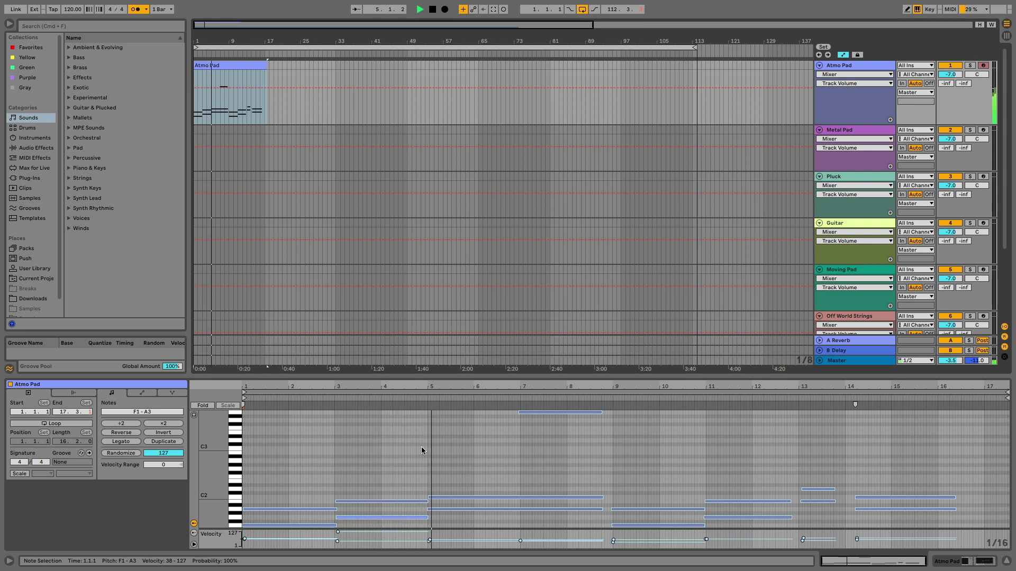
key(space)
click(593, 497)
drag(599, 496, 520, 496)
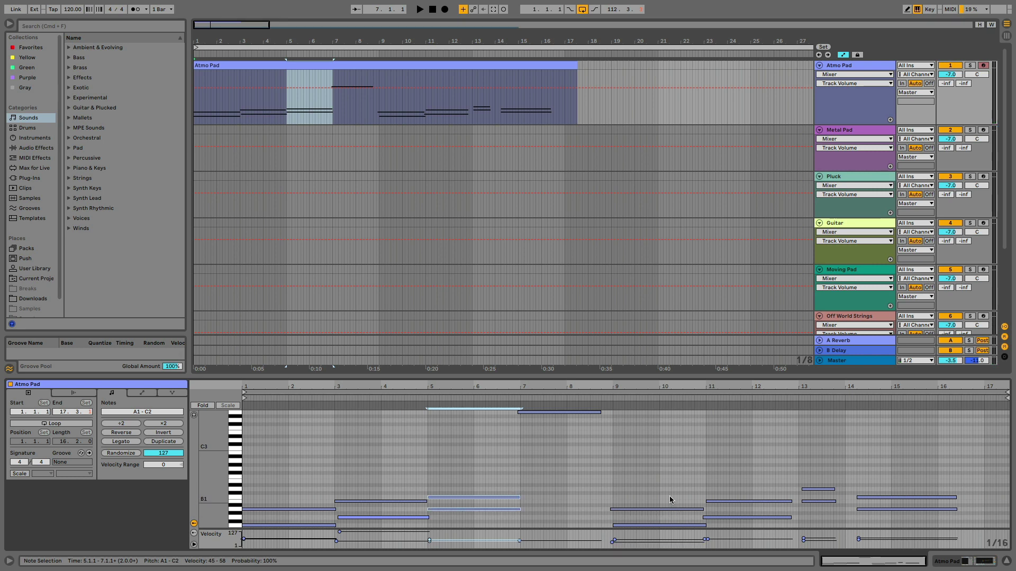
Trim the Atmo Pad clip to end at bar 9 and add one-bar A1 and A2 notes at bar 7.
key(BackSpace)
drag(577, 63, 367, 63)
key(ctrl+v)
Play the edited Atmo Pad clip and duplicate it so the copy starts at bar 9.
key(space)
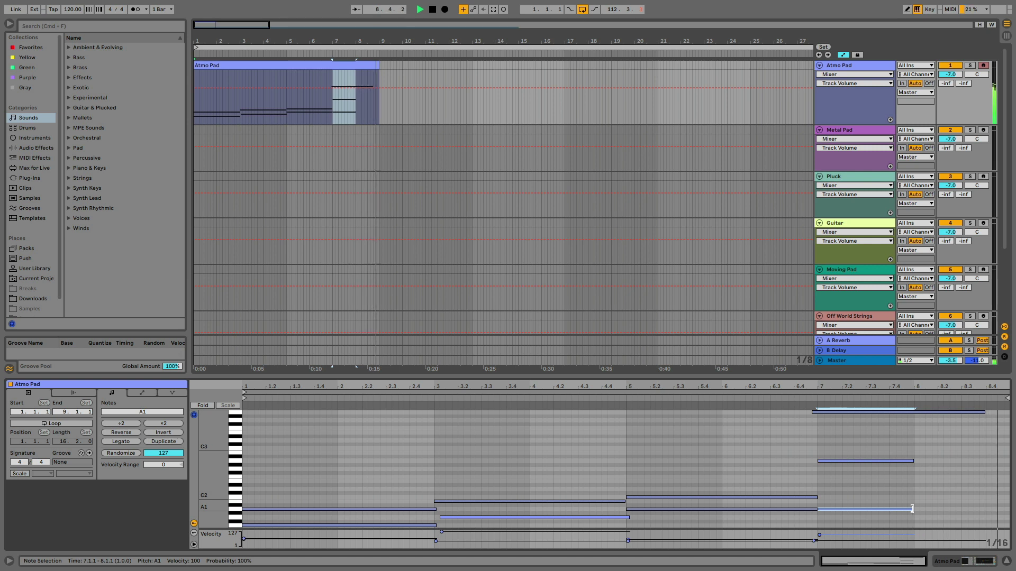
click(284, 74)
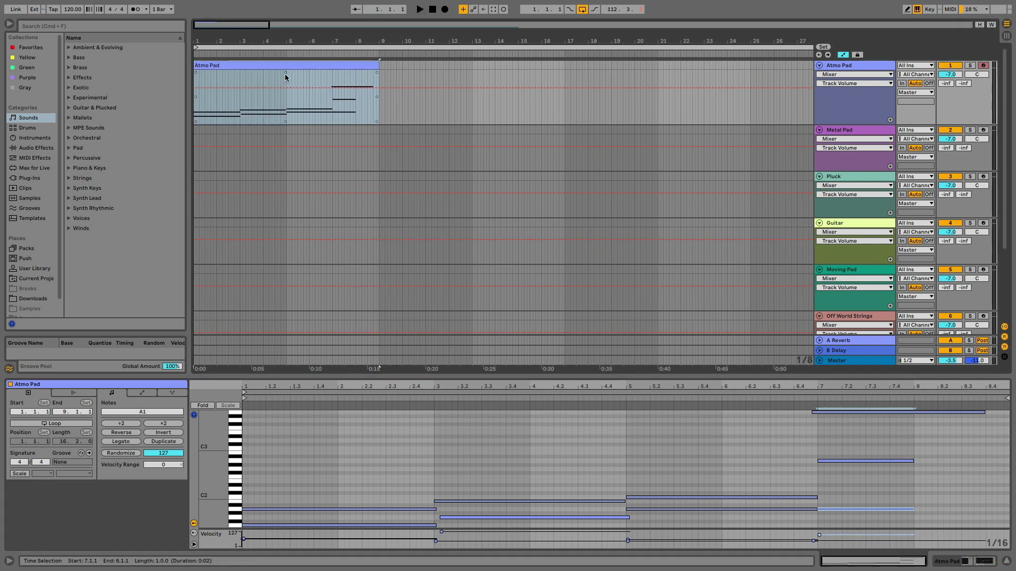
key(super+d)
Arm the Pluck track and record a melody from bar 1 over the Atmo Pad chords.
click(972, 180)
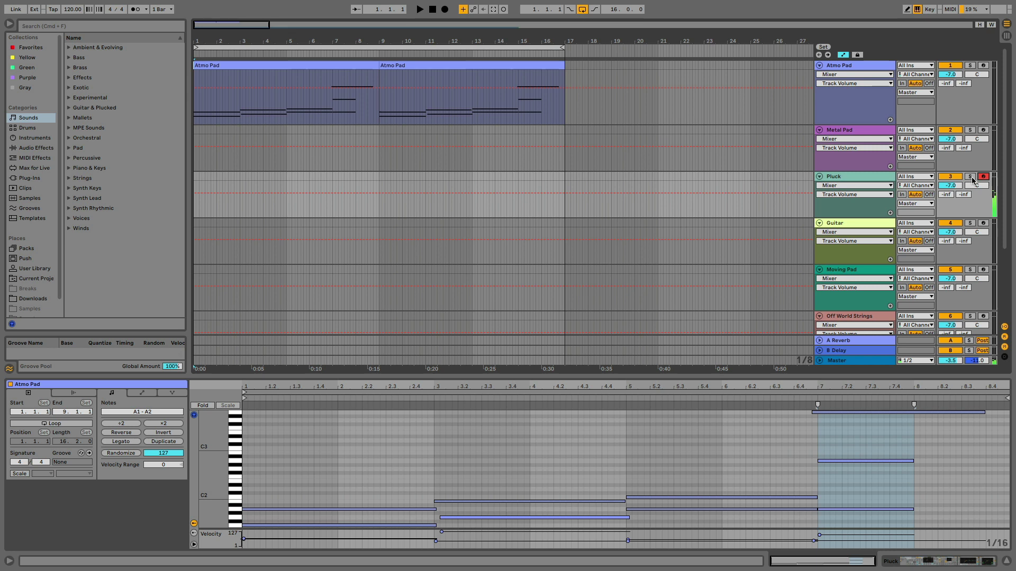
key(super+shift+c)
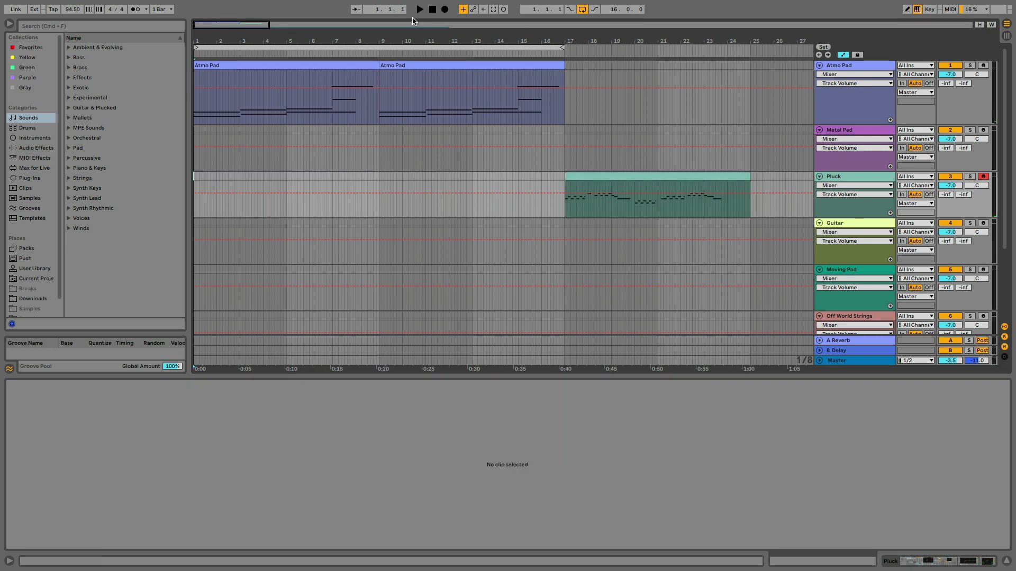
click(444, 10)
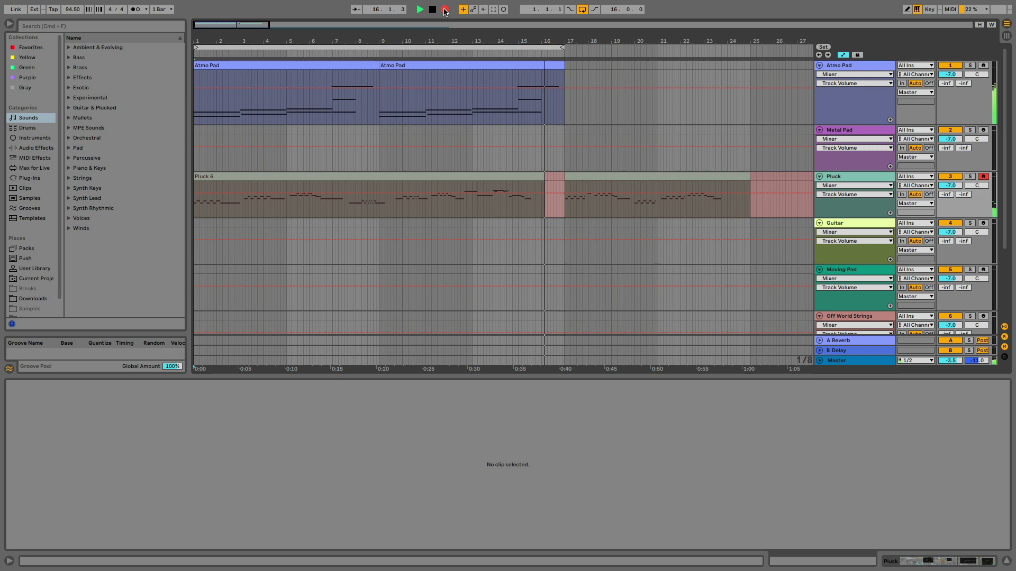
key(space)
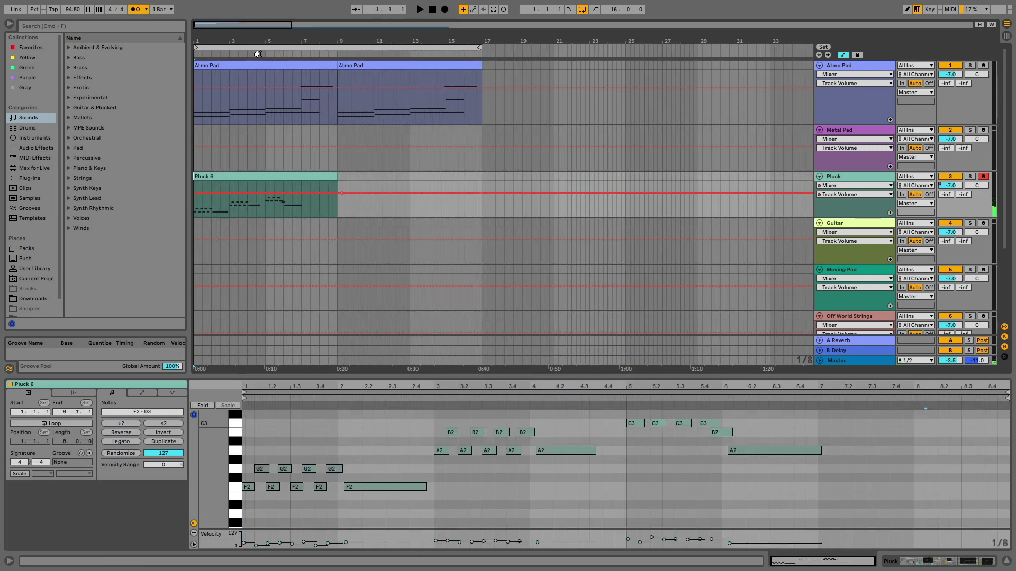
Play back the Pluck clip with the chords and record another take on the Pluck track.
click(258, 54)
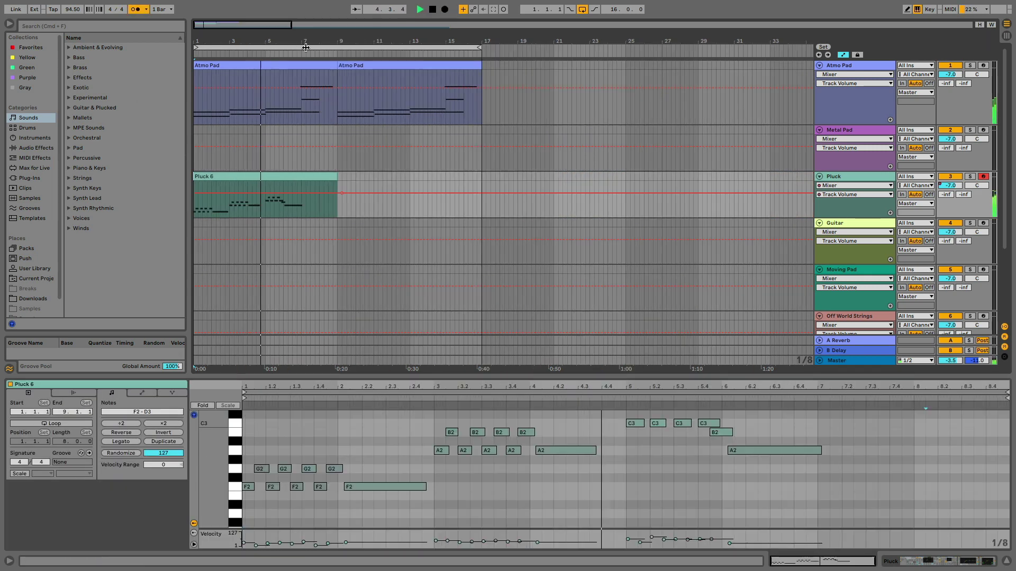
click(445, 9)
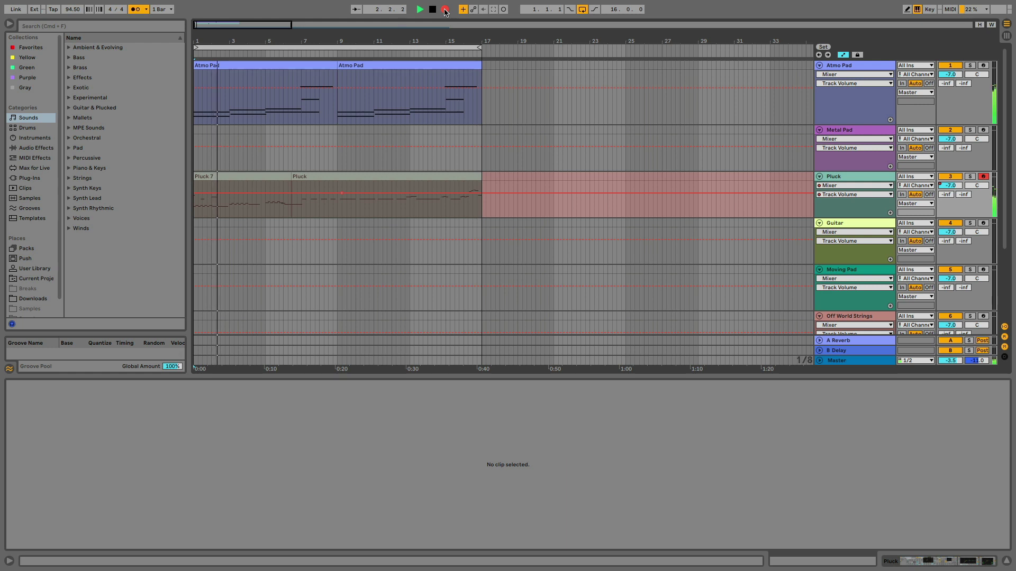
click(445, 10)
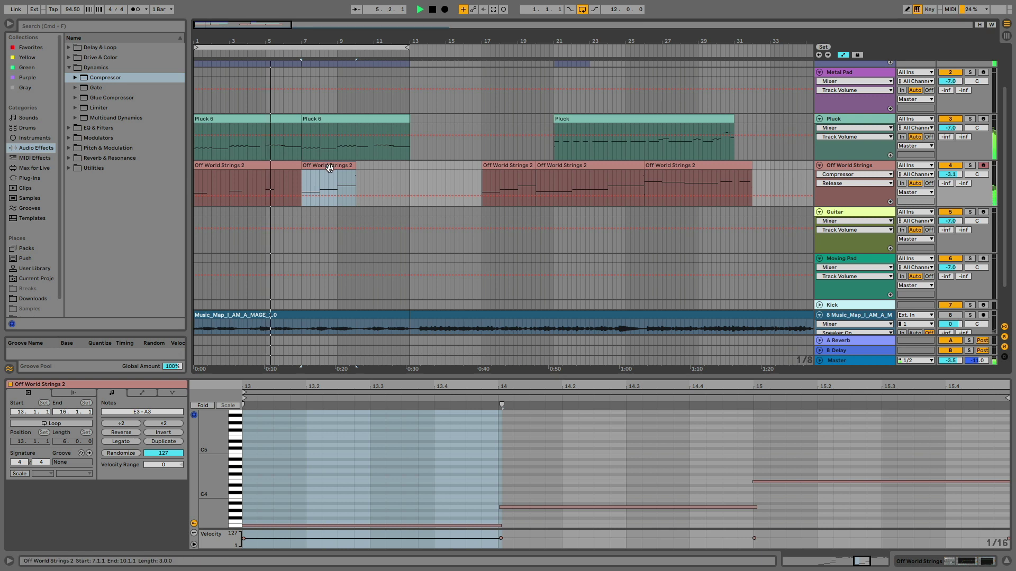
Stop playback and extend the Off World Strings 2 clip at bar 7 to end at bar 13.
scroll(325, 168, down, 1)
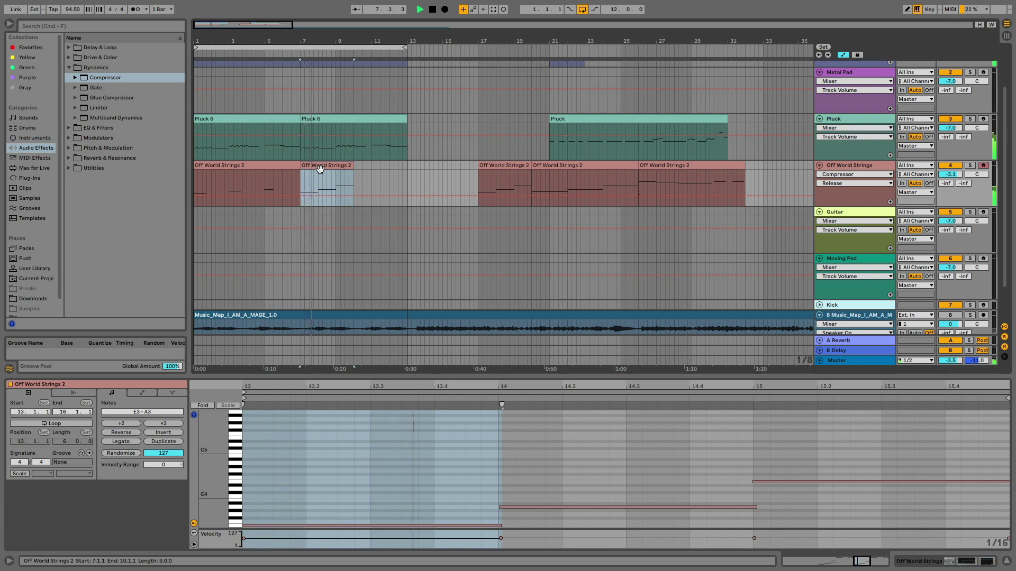
scroll(319, 168, down, 2)
key(space)
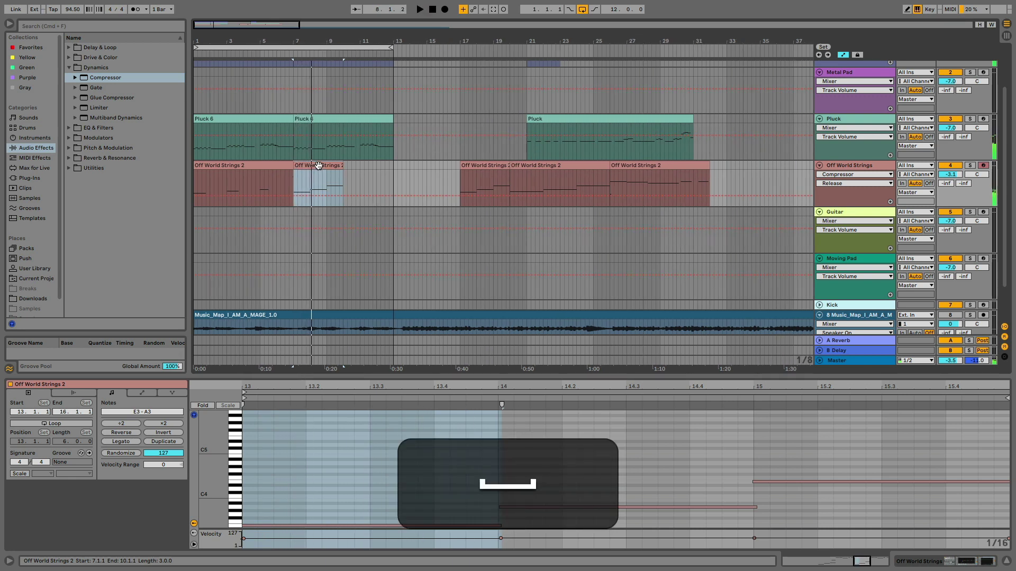
key(super+shift+z)
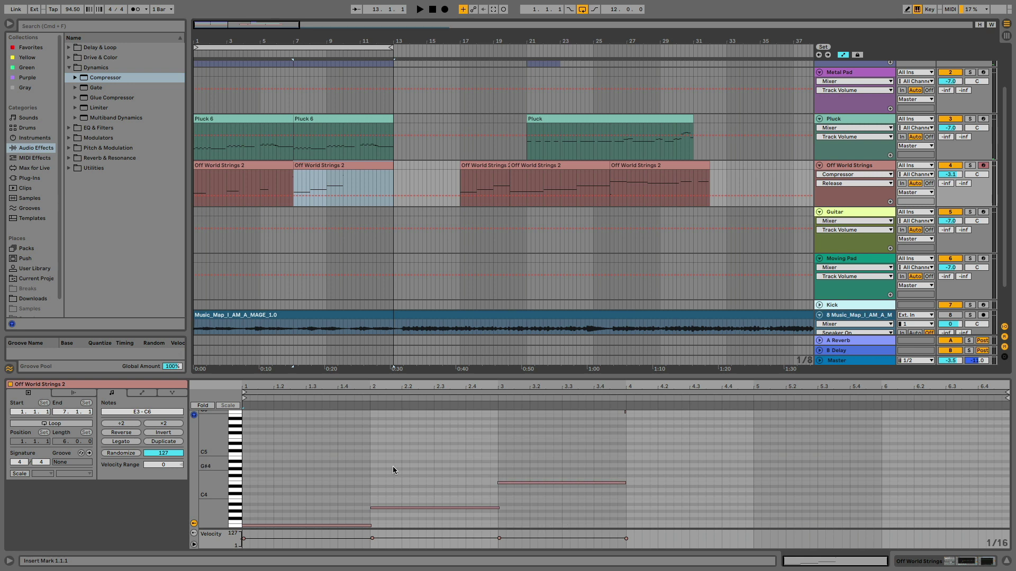
Fold the note editor to the used pitches and delete the short C6 note from the Off World Strings 2 clip.
key(f)
click(625, 417)
key(BackSpace)
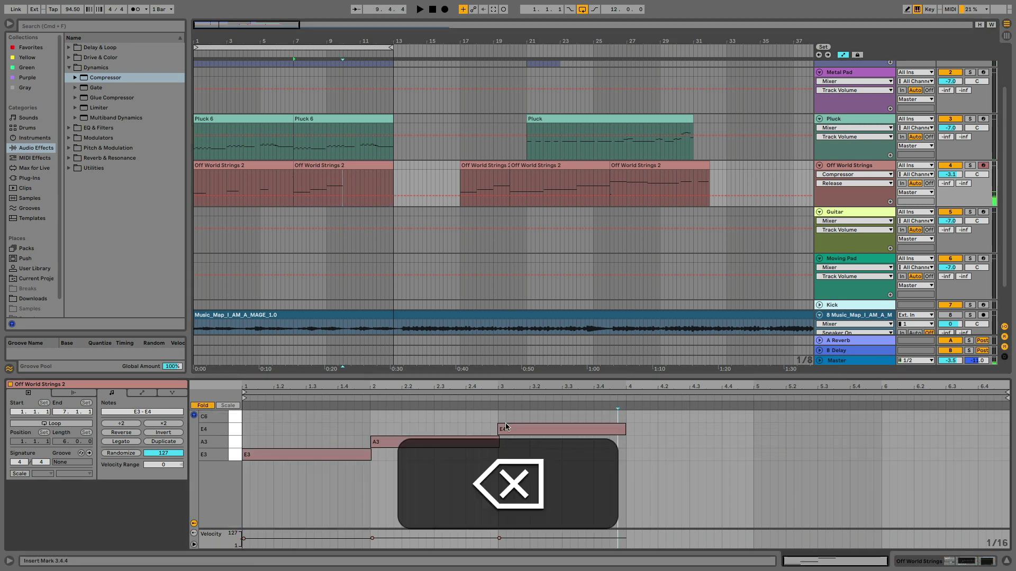
Move the E4 note to bar 5 and the A3 note to bar 3 within the Off World Strings 2 clip.
drag(566, 433, 821, 433)
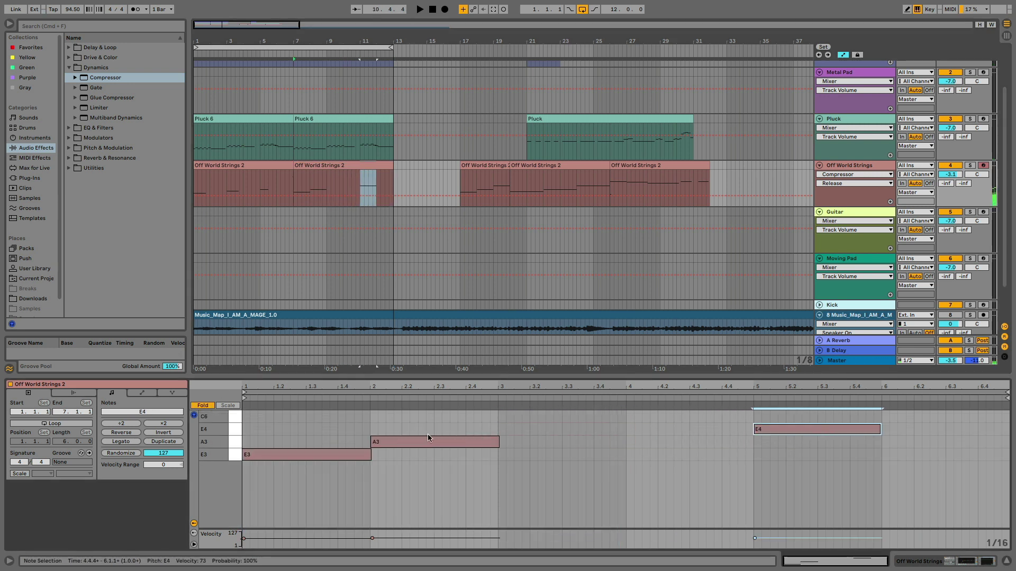
drag(427, 439, 548, 450)
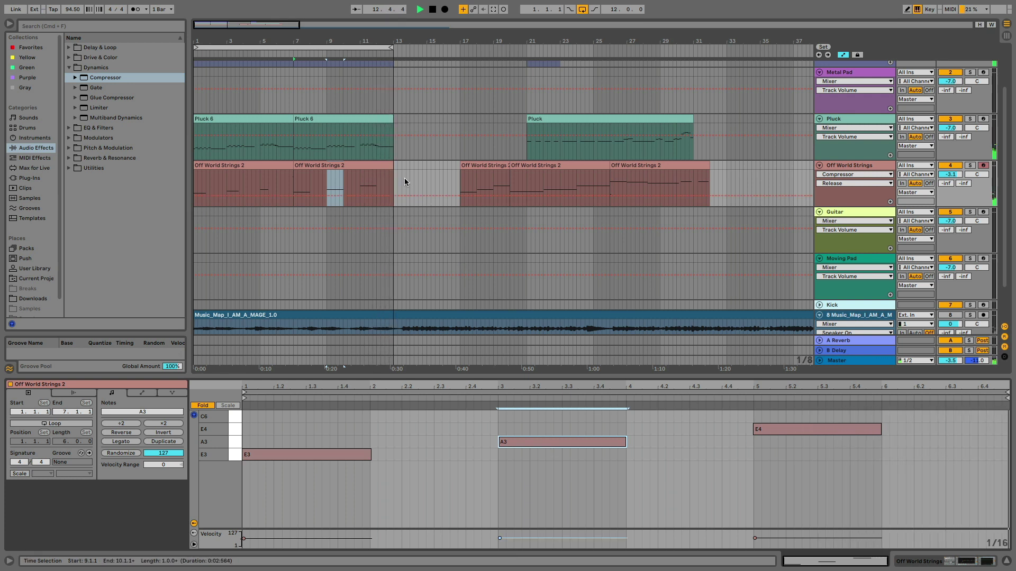
Duplicate the time of the 12-bar section across all tracks so it repeats from bar 13, and play it back.
click(486, 174)
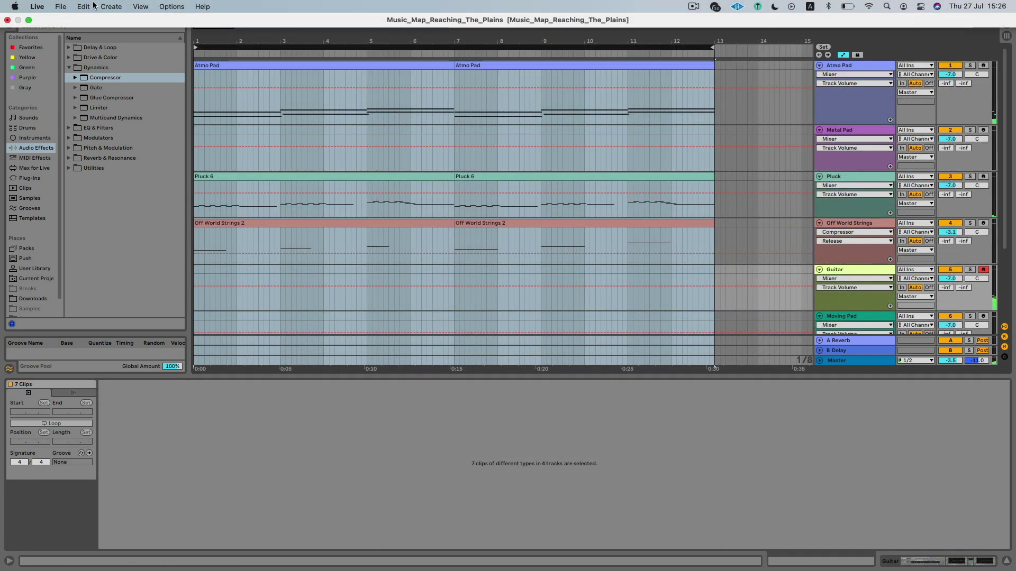
click(93, 6)
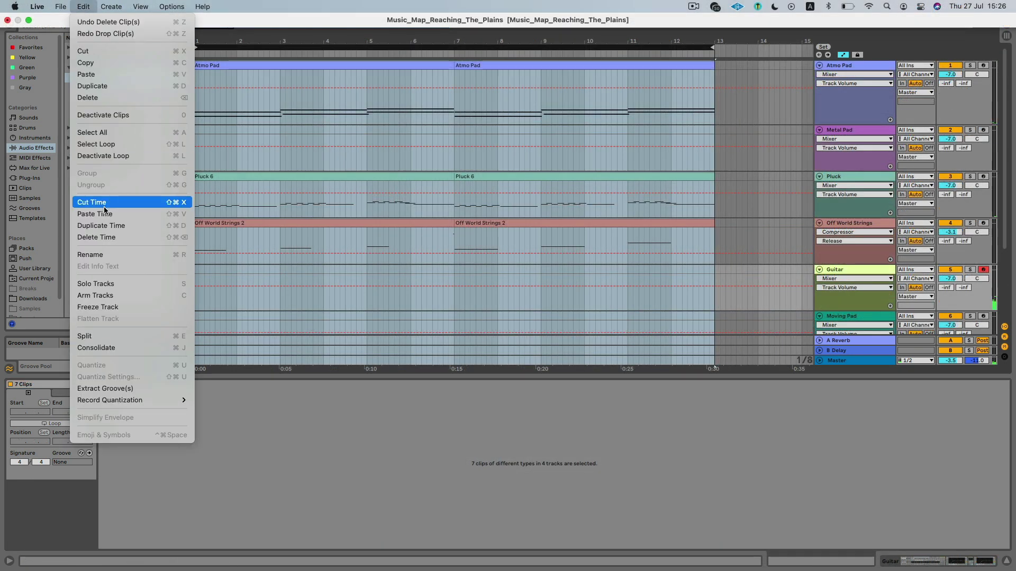
click(105, 229)
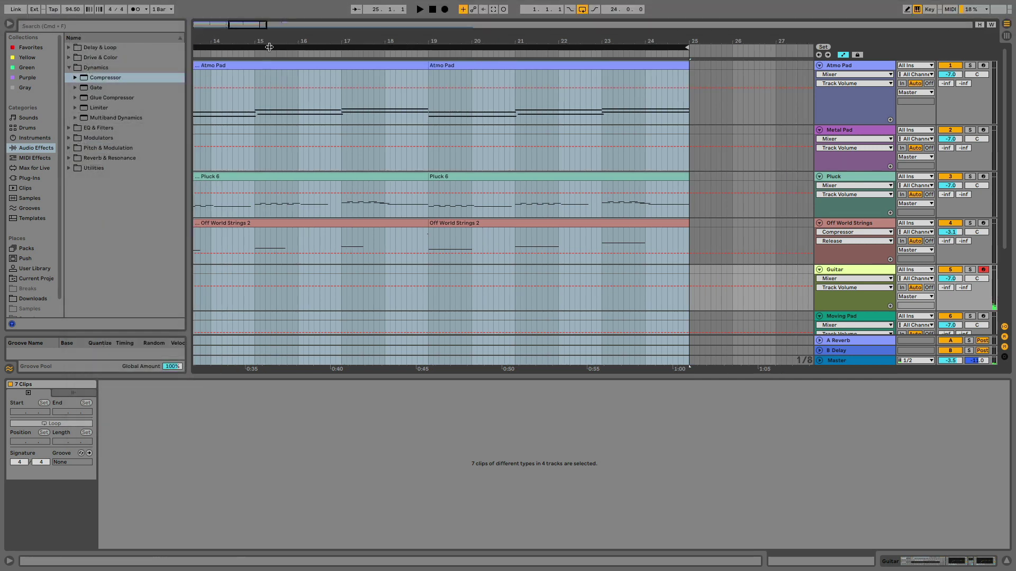
mouse_move(446, 45)
mouse_down()
mouse_move(444, 37)
mouse_move(446, 45)
mouse_up()
scroll(392, 165, left, 5)
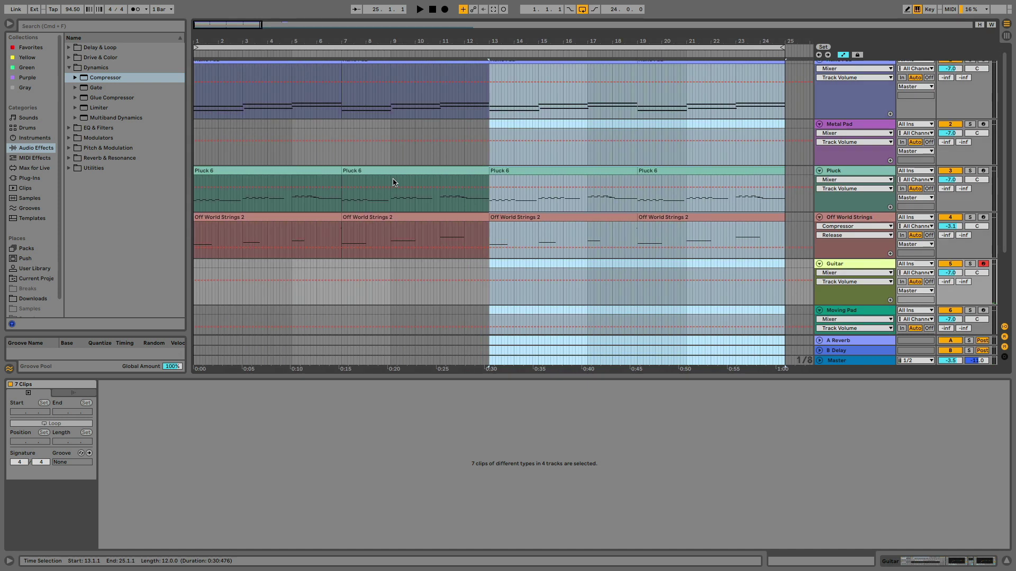
click(420, 9)
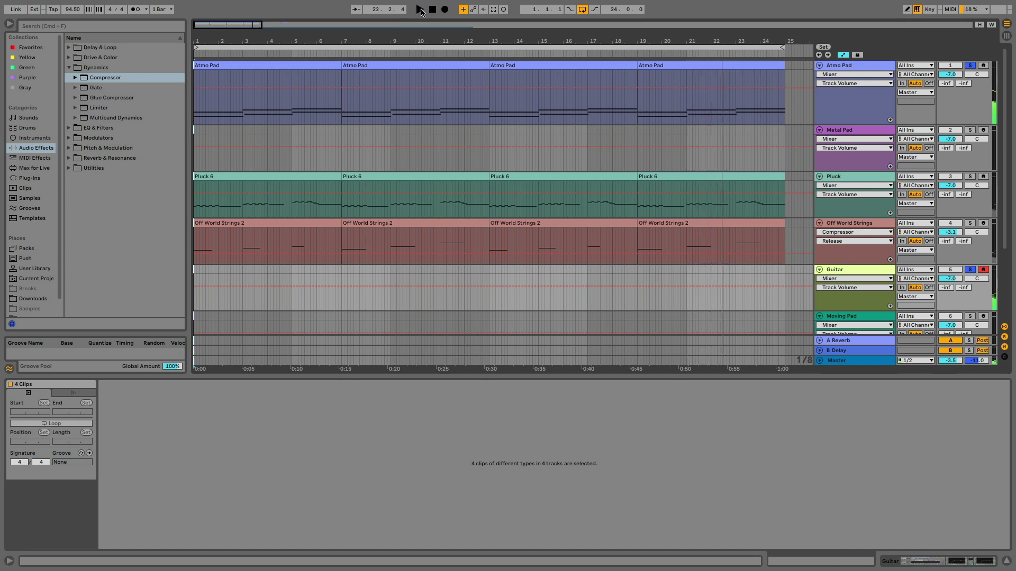
Capture the played MIDI onto the Guitar track and extend the captured clip's start back to bar 1.
key(super+shift+c)
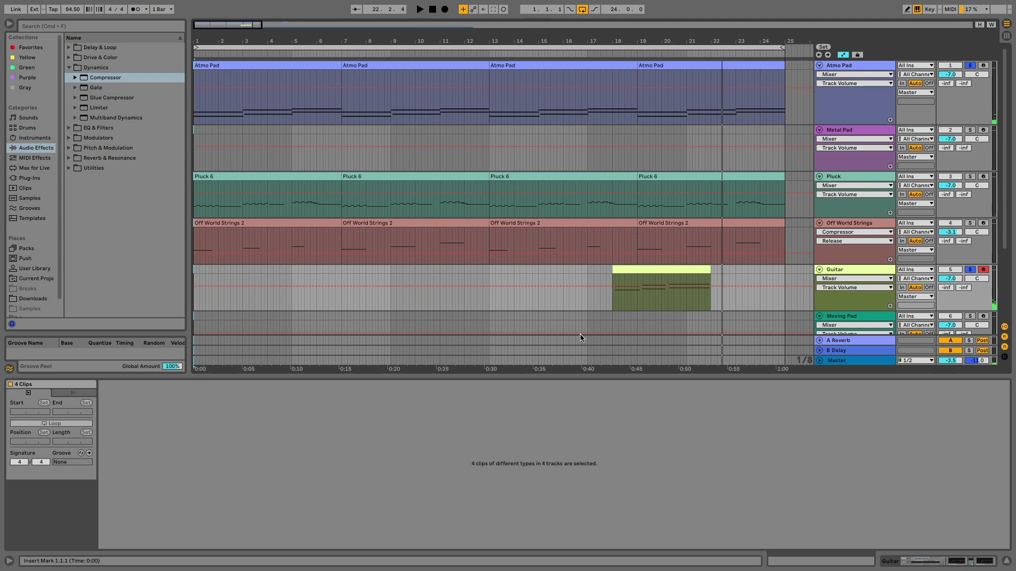
click(656, 277)
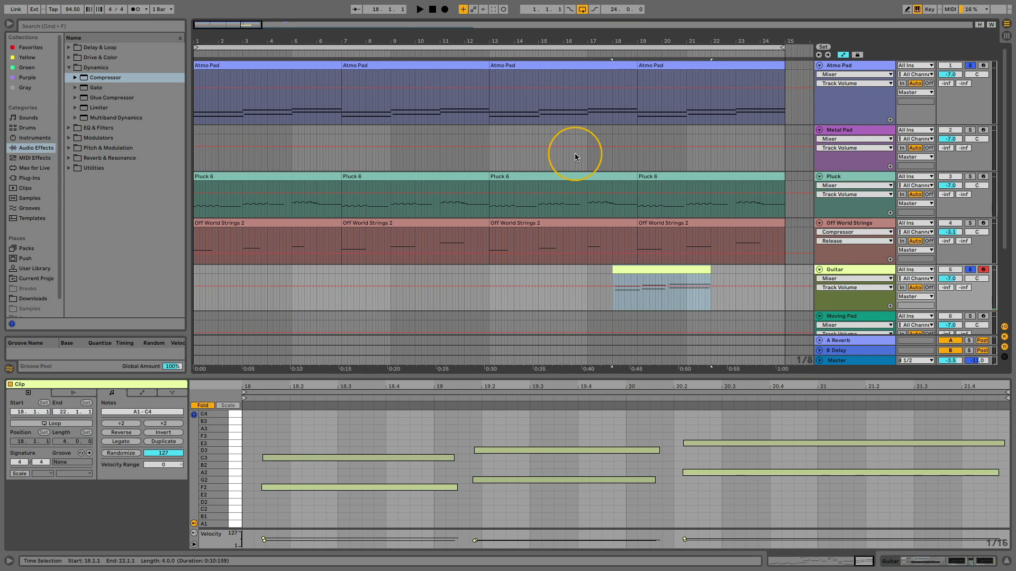
drag(613, 268, 194, 248)
Move the C3 and B2 notes of the Guitar clip to start at 6.3.1 and play back from there.
click(493, 458)
drag(493, 458, 453, 458)
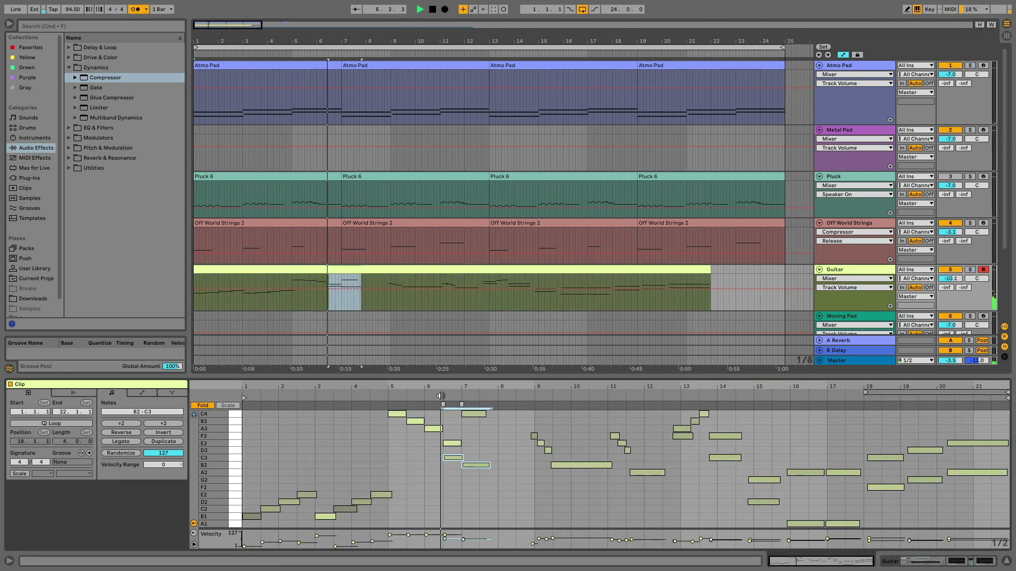
click(440, 396)
Move the F3, E3, D3 and B2 run in the Guitar clip earlier so its B2 note starts at bar 9.
click(558, 467)
key(space)
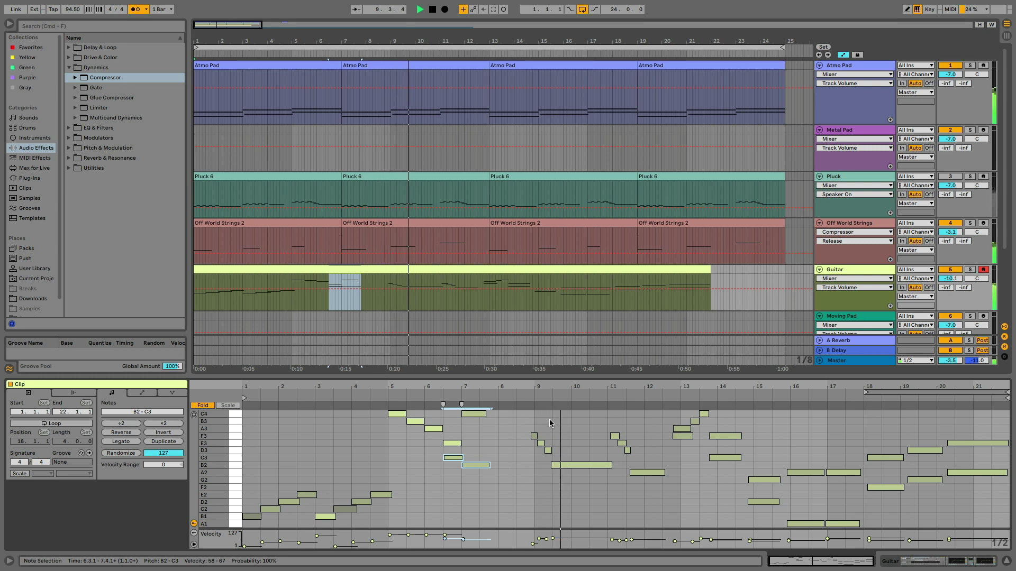
drag(528, 423, 554, 467)
key(space)
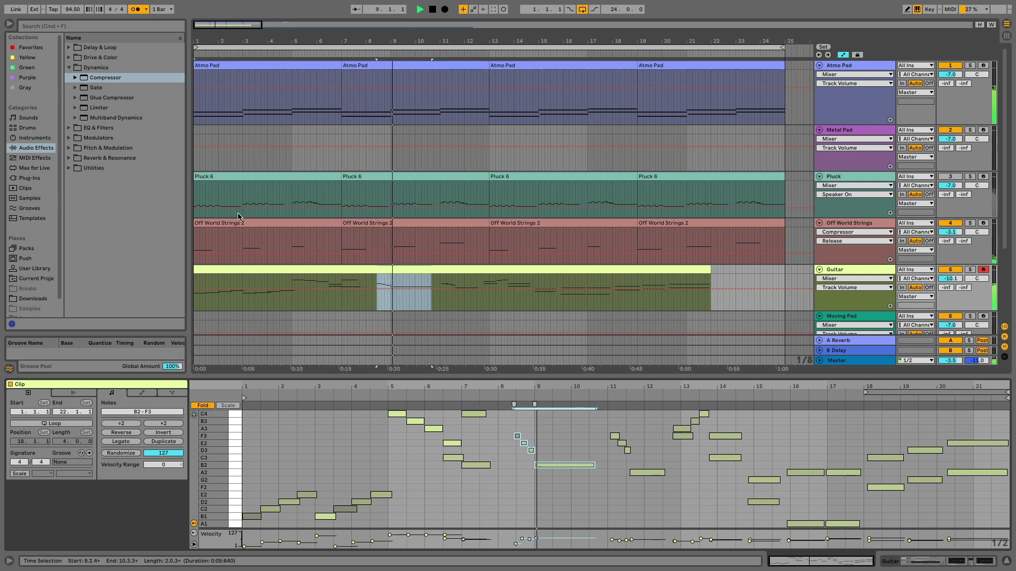
Set the note grid to 1/8, shift the short F3, E3 and D3 notes before bar 9 slightly later, and play them back.
right_click(522, 427)
click(521, 428)
drag(513, 430, 537, 454)
click(511, 398)
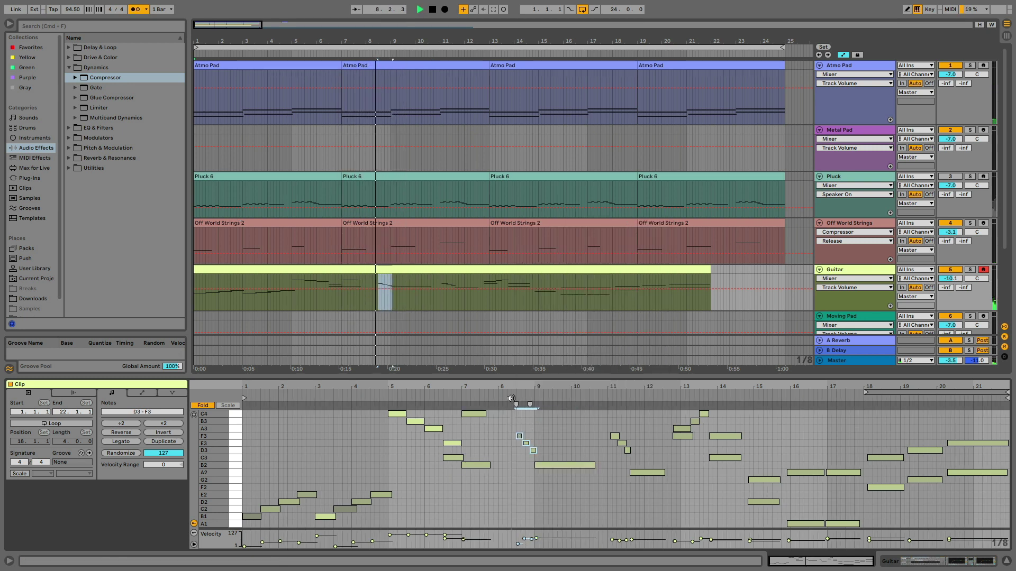
Move the Guitar clip's F3, E3, D3 and A2 phrase earlier so its A2 note starts at bar 11, and play it back.
drag(672, 479, 642, 479)
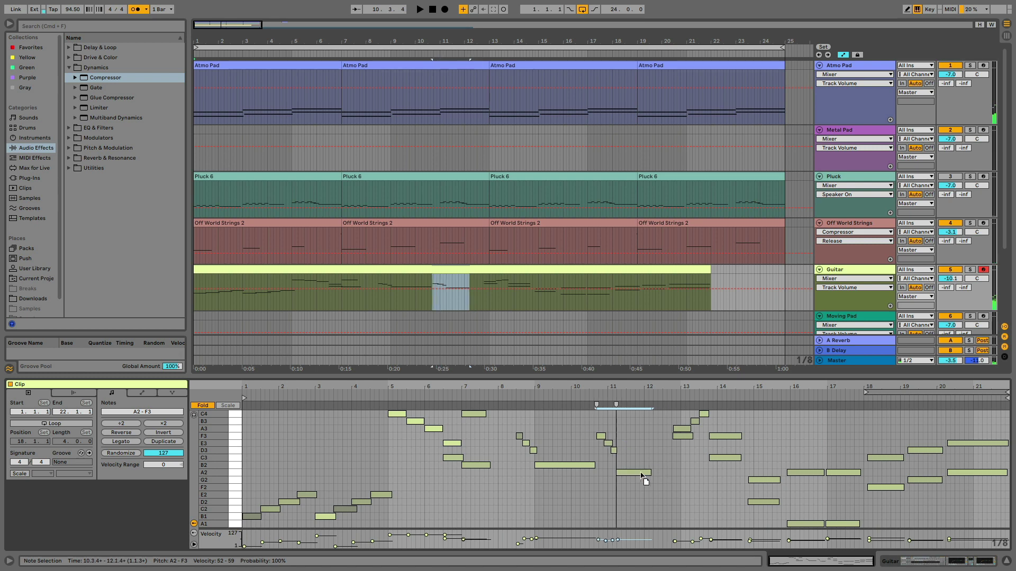
click(376, 425)
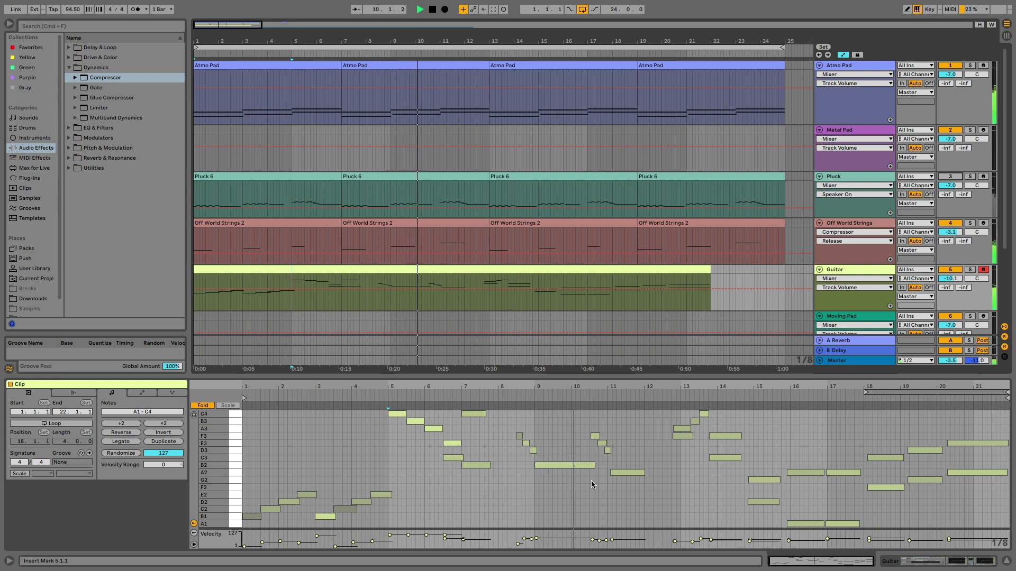
click(614, 473)
drag(612, 456, 594, 437)
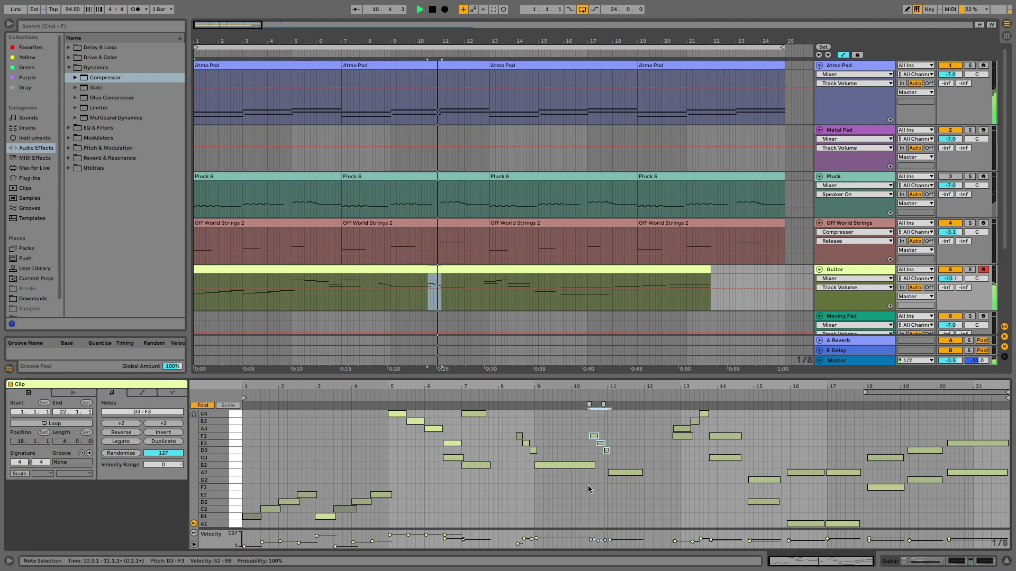
click(599, 444)
key(space)
Turn the note grid off and move the E3 and D3 notes slightly earlier so D3 starts at about 10.4.3.
scroll(599, 450, up, 3)
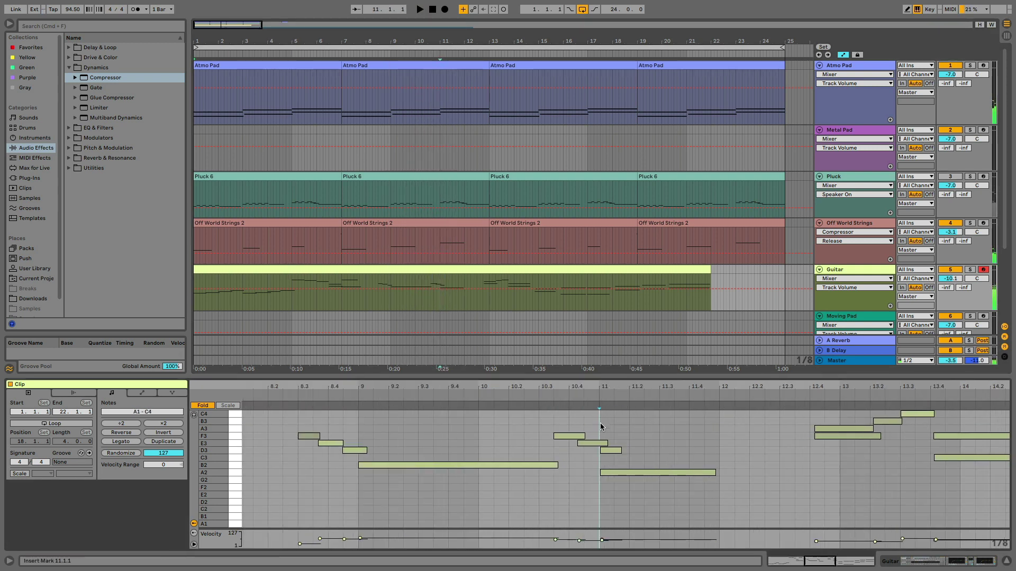
drag(599, 450, 596, 449)
right_click(596, 449)
key(Escape)
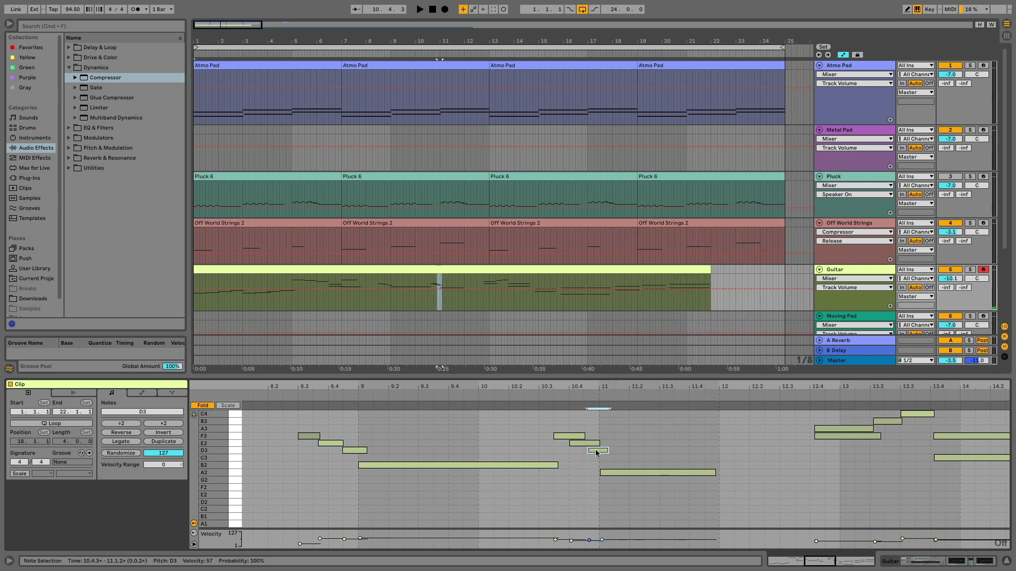
Shift the short F3, E3 and D3 notes earlier so D3 ends near bar 11, and play the phrase back.
key(space)
click(546, 397)
mouse_move(579, 445)
mouse_down()
mouse_move(570, 445)
mouse_move(591, 452)
mouse_up()
click(535, 397)
click(534, 396)
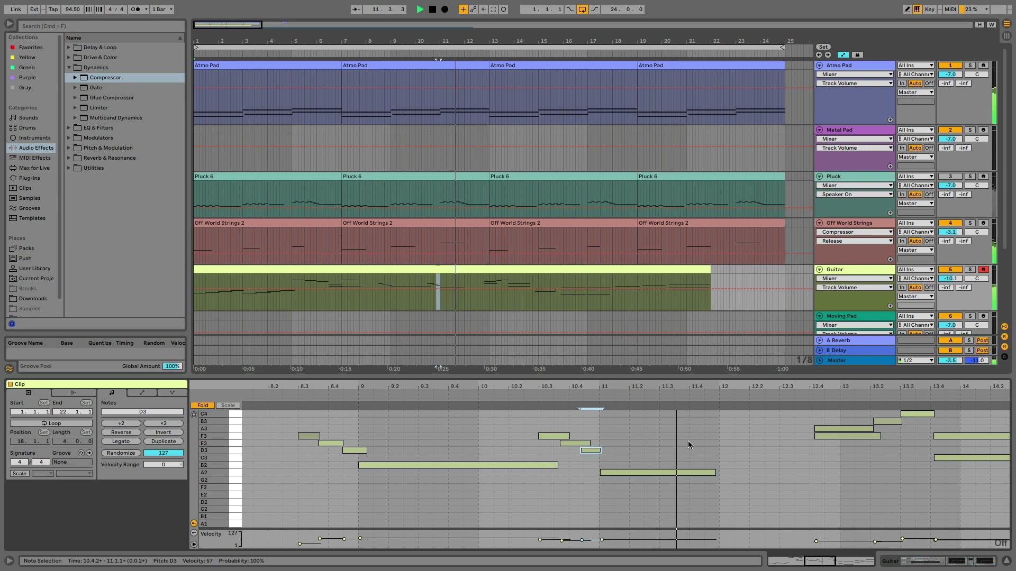
key(space)
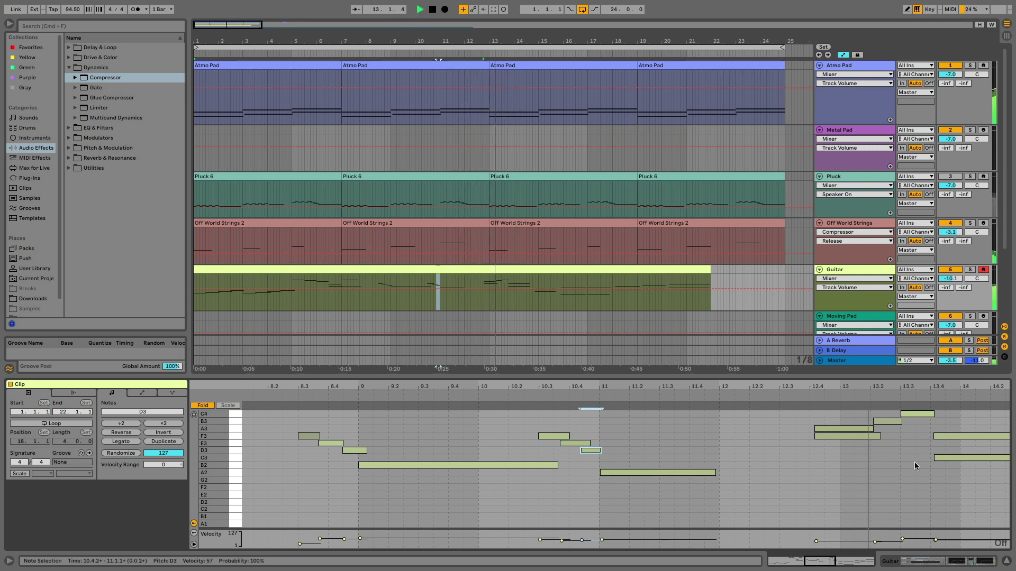
Delete the C4 note and the F3 and C3 pair near 13.4, and move the A3, F3 and B3 notes to start at 12.4.1.
double_click(905, 415)
drag(815, 418, 818, 434)
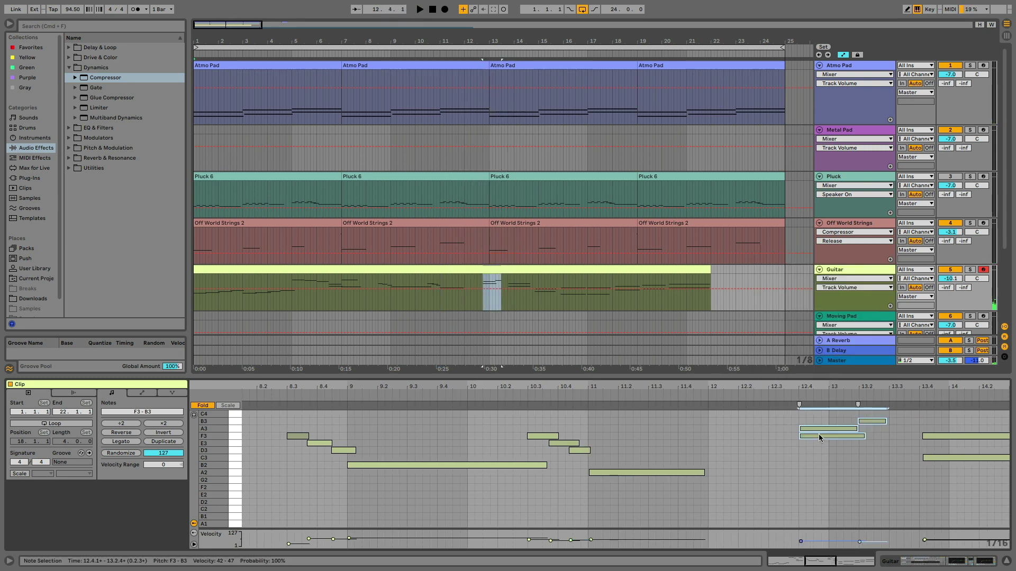
key(space)
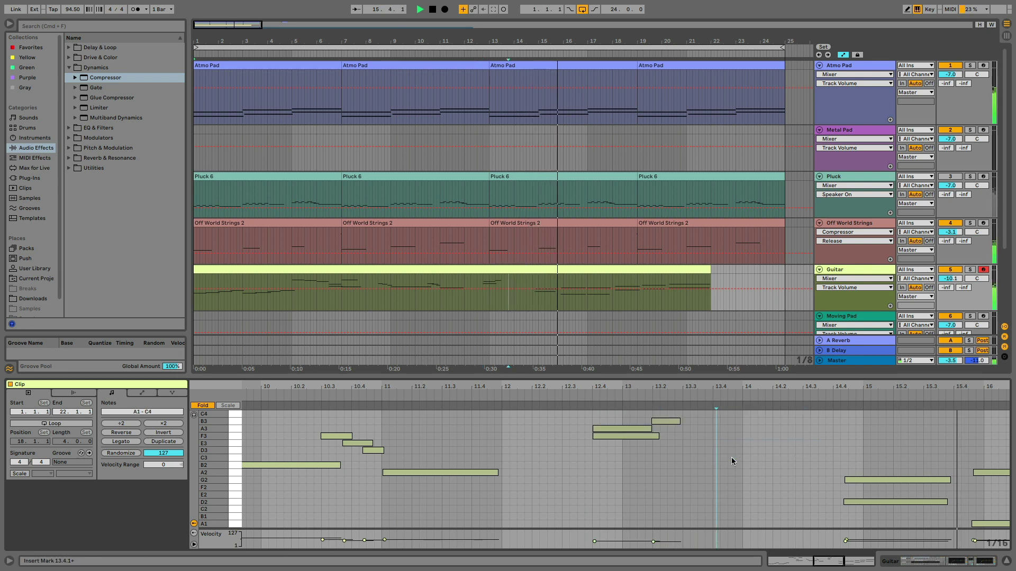
Move the Guitar clip's last four chords to start at about bars 17, 19, 21 and 23, and extend the clip to bar 25.
click(734, 532)
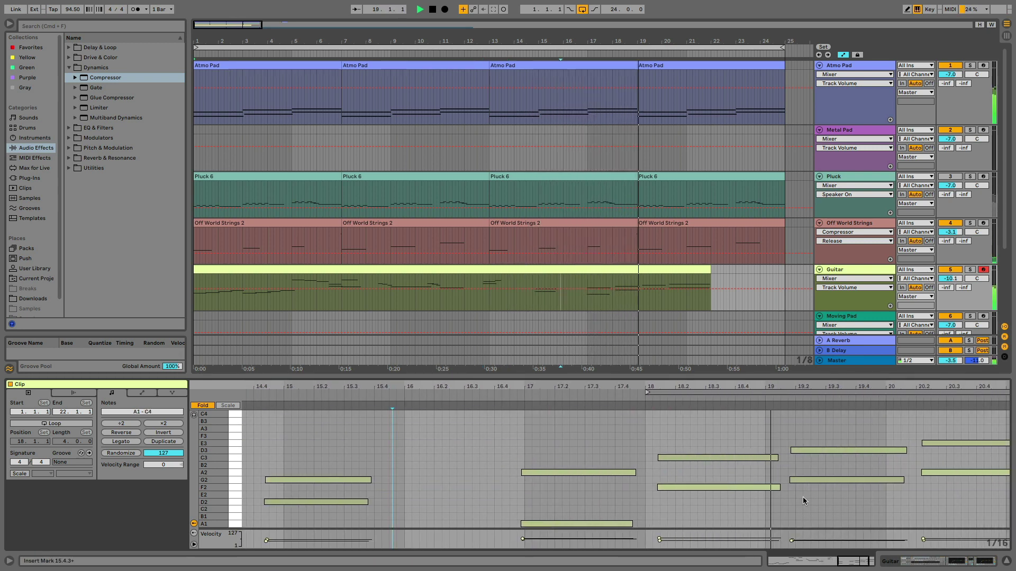
scroll(783, 465, down, 3)
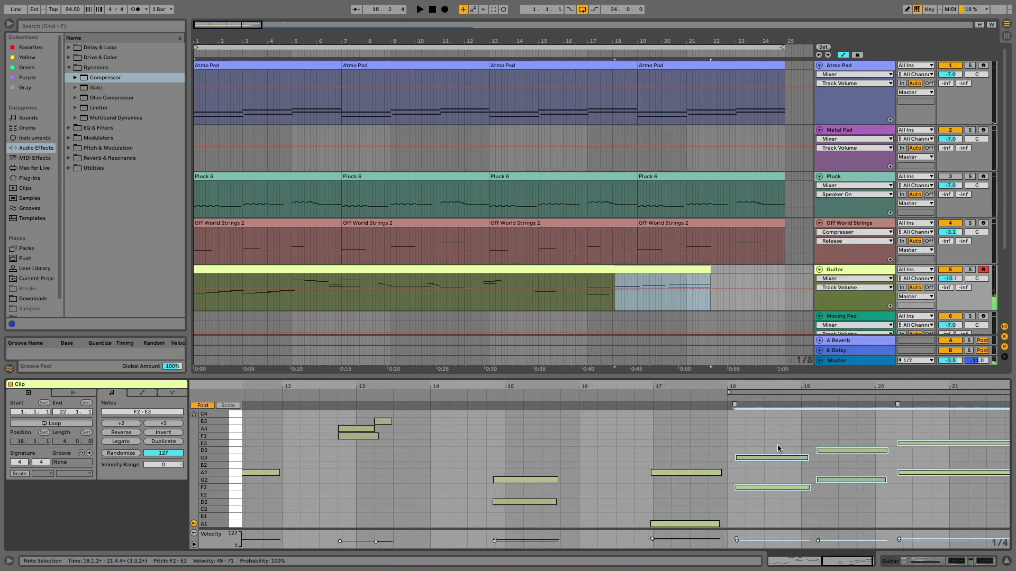
click(784, 400)
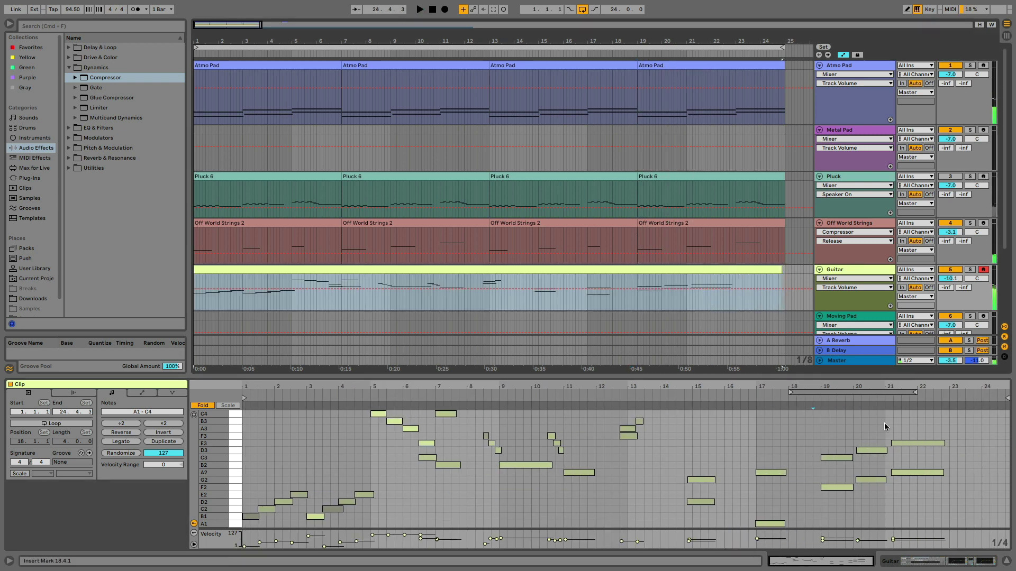
drag(885, 427, 970, 524)
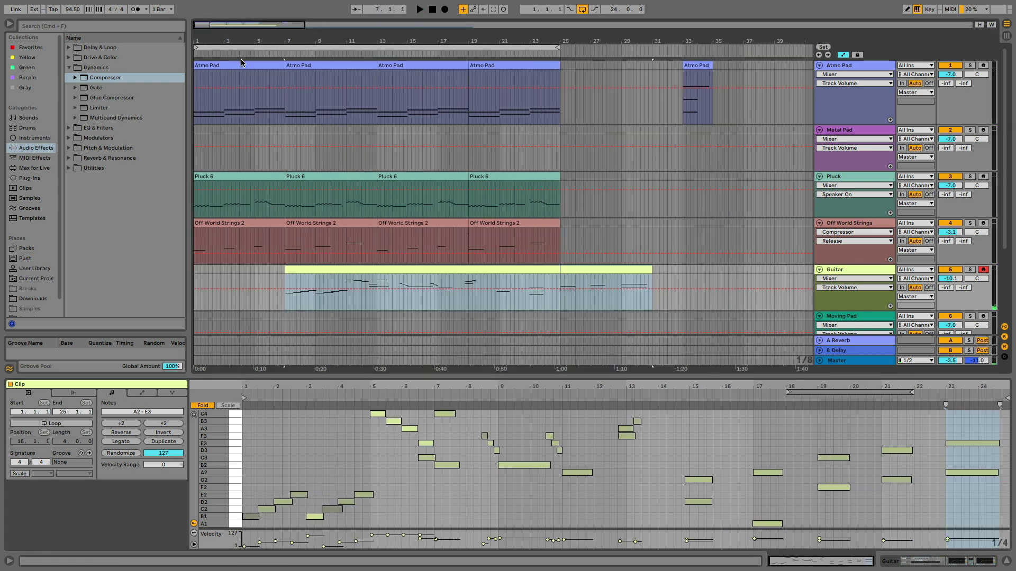
Duplicate the time of the first Atmo Pad clip, bars 1 to 7, across all tracks.
click(242, 65)
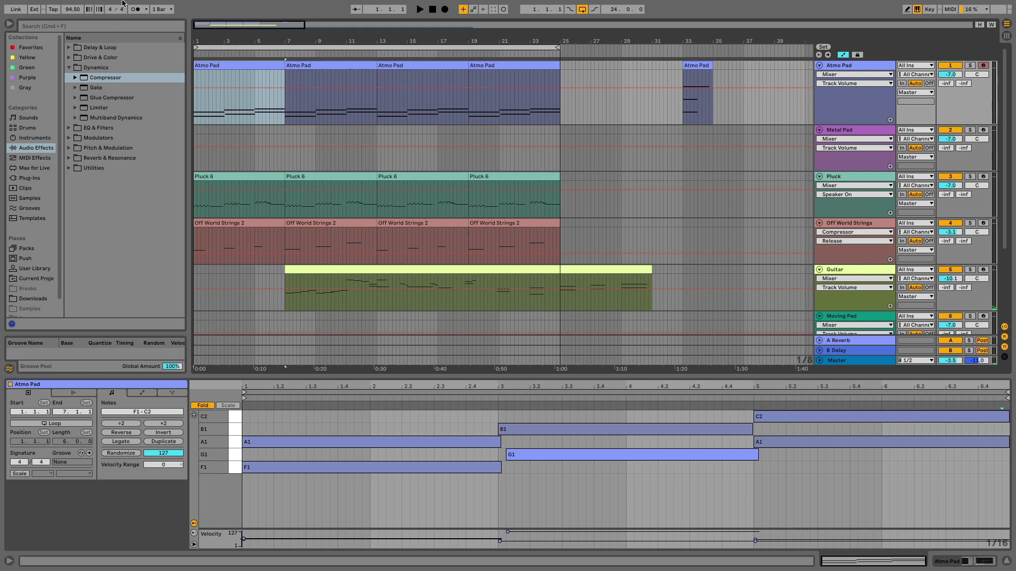
click(80, 6)
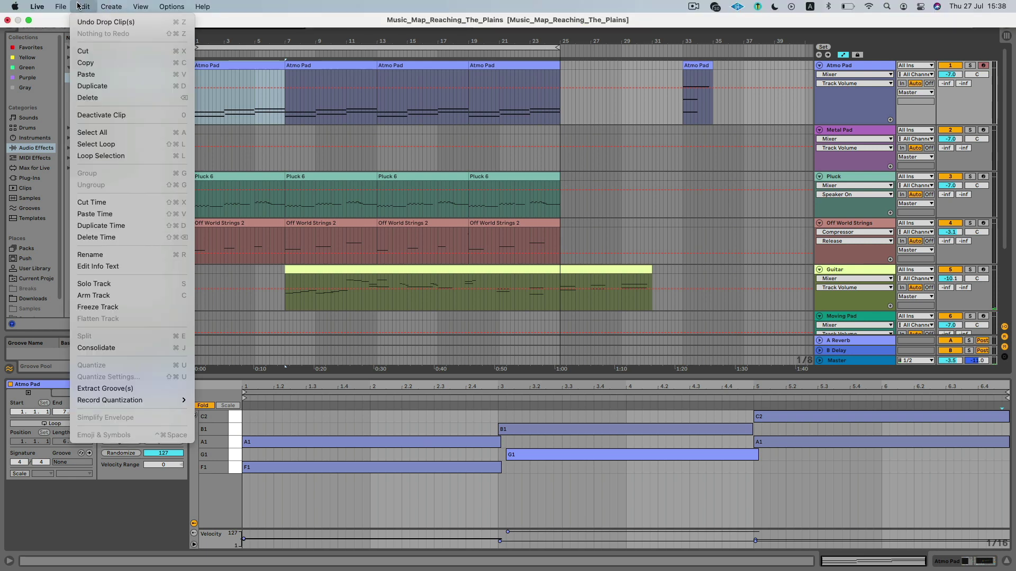
click(142, 226)
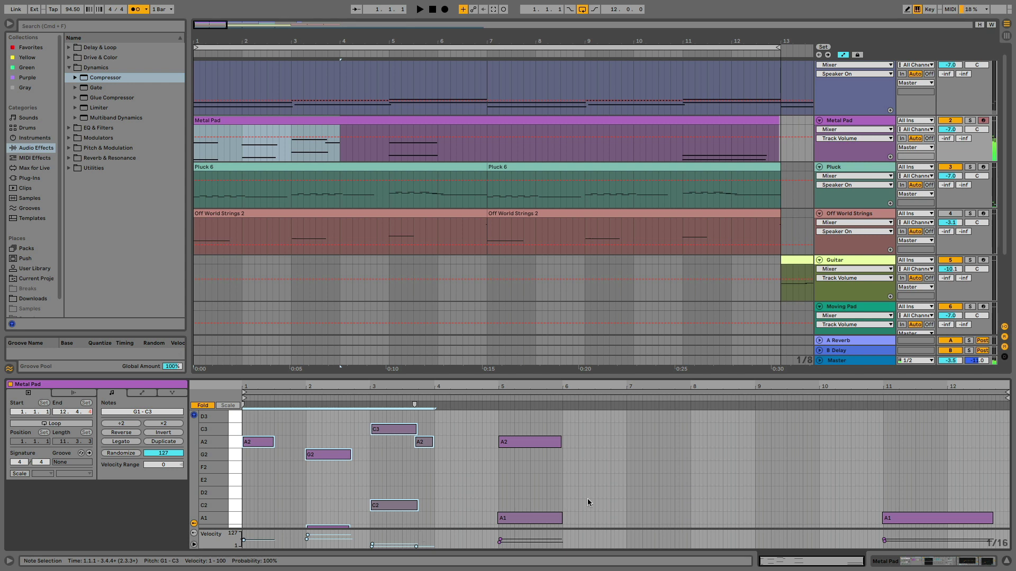
Paste the Metal Pad notes from the first three bars at bar 7 and play the section back.
click(626, 479)
key(super+v)
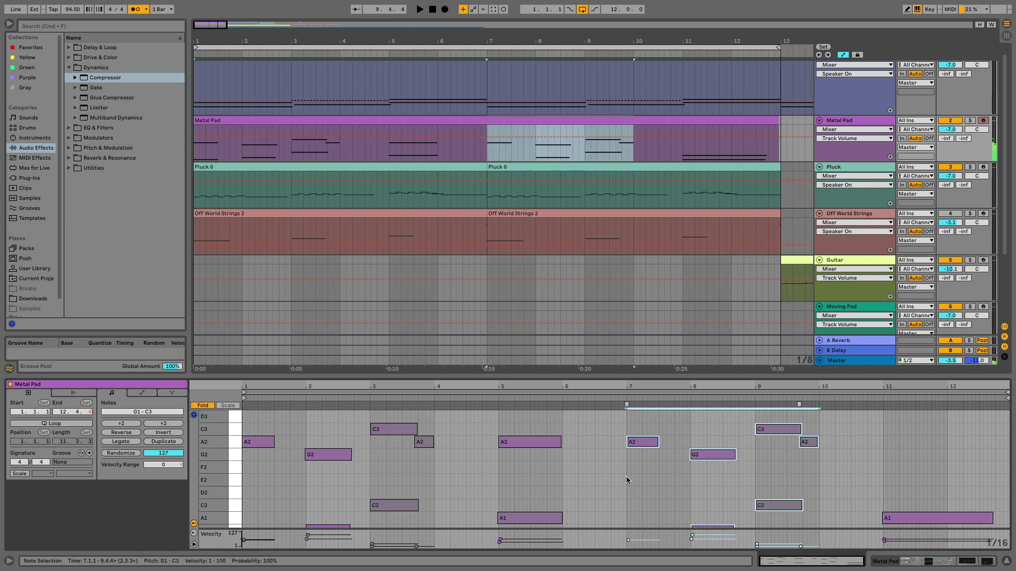
key(space)
scroll(662, 424, down, 2)
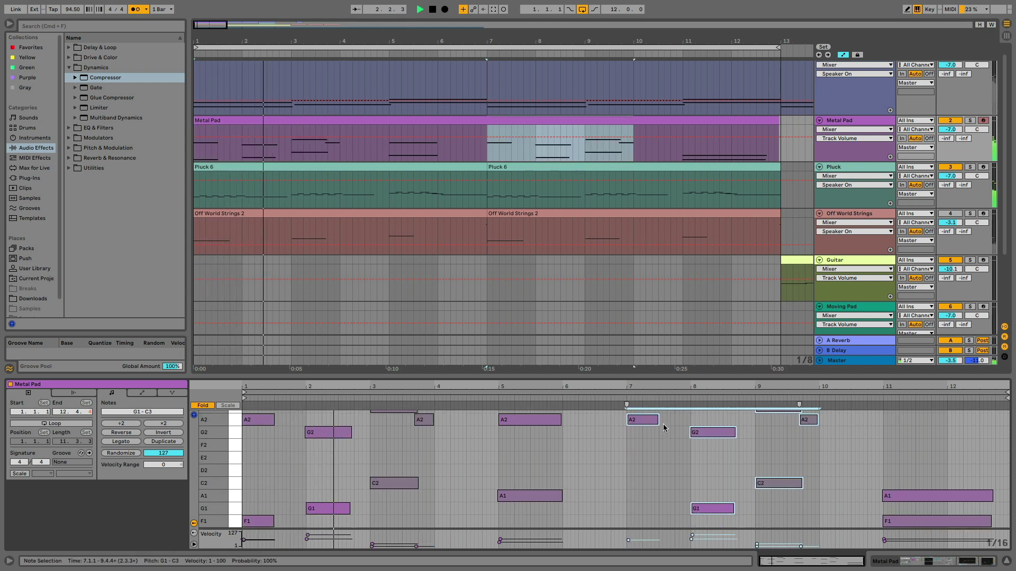
scroll(663, 427, up, 2)
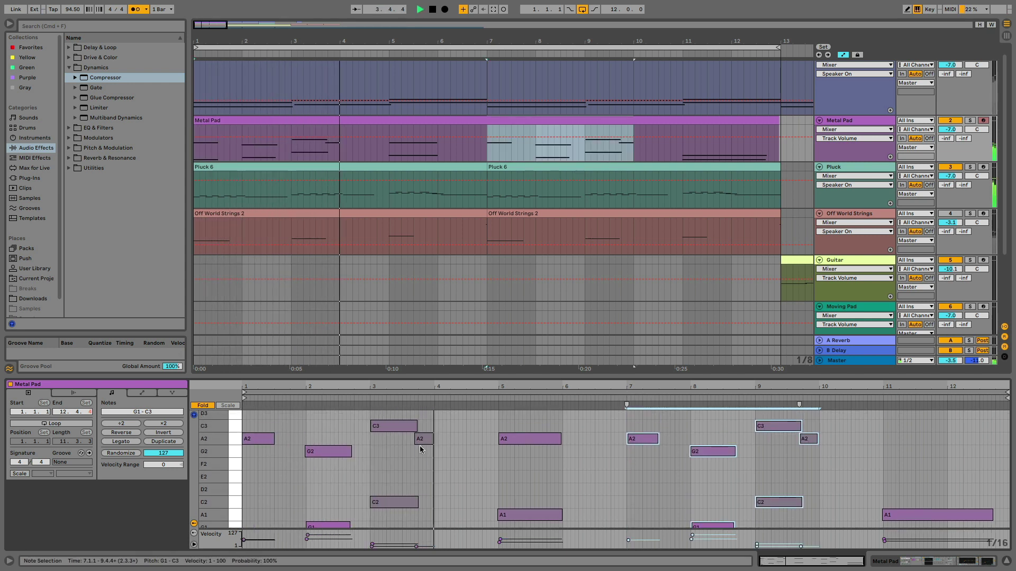
Stop playback and delete the C3, C2 and A2 notes at bar 3 of the Metal Pad clip.
drag(366, 420, 431, 503)
key(space)
key(Delete)
Move the Metal Pad clip's G2 and G1 notes from bar 2 to bar 3 and play the part back.
drag(329, 433, 328, 509)
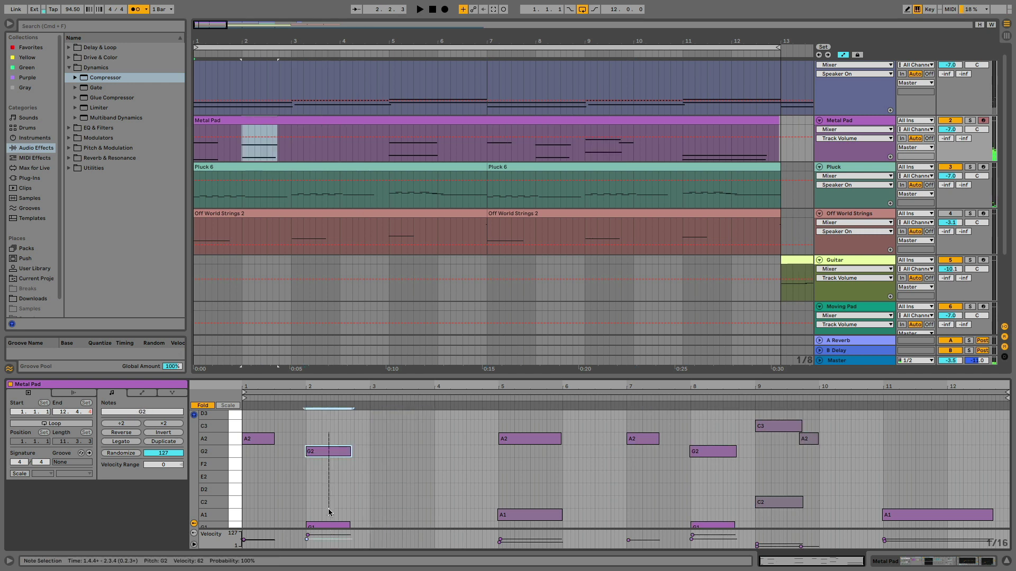
key(Right)
key(Right)
key(Right)
key(Right)
key(Right)
key(Right)
key(Right)
key(Right)
key(Right)
key(Right)
key(Right)
key(Right)
key(Right)
key(Right)
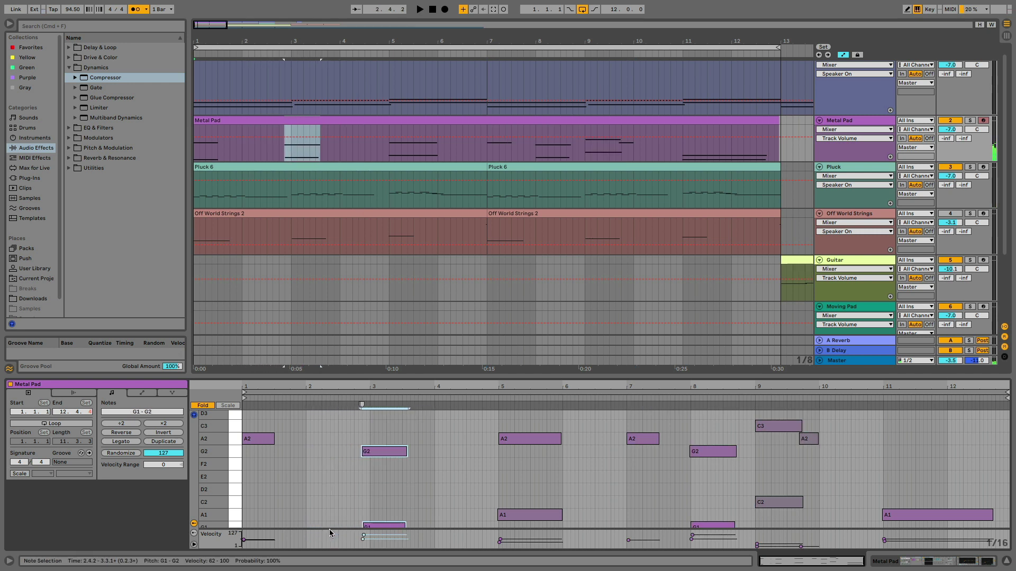
key(space)
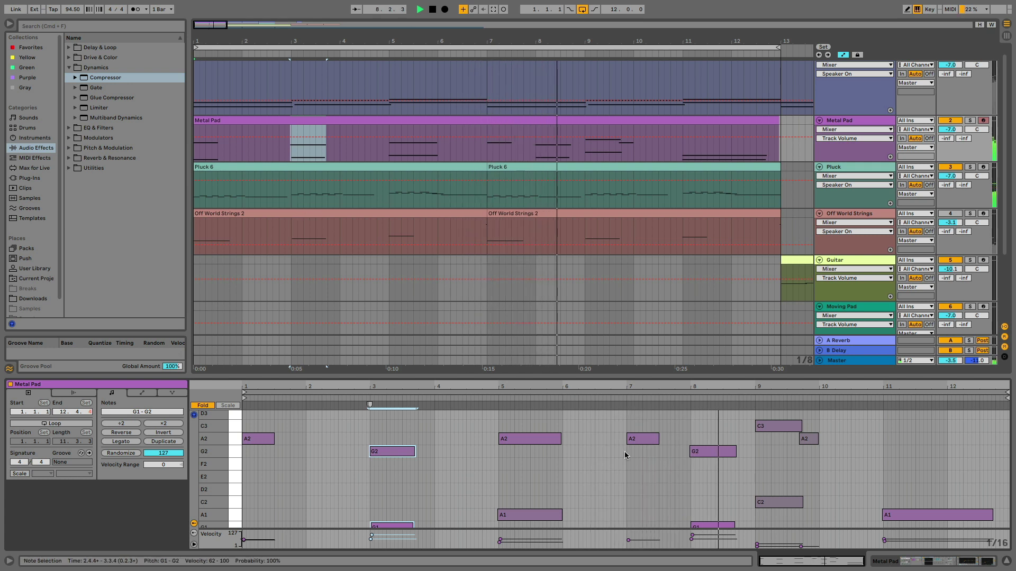
Delete the pasted Metal Pad notes between bars 7 and 10 and stop playback.
double_click(655, 439)
drag(646, 417, 817, 528)
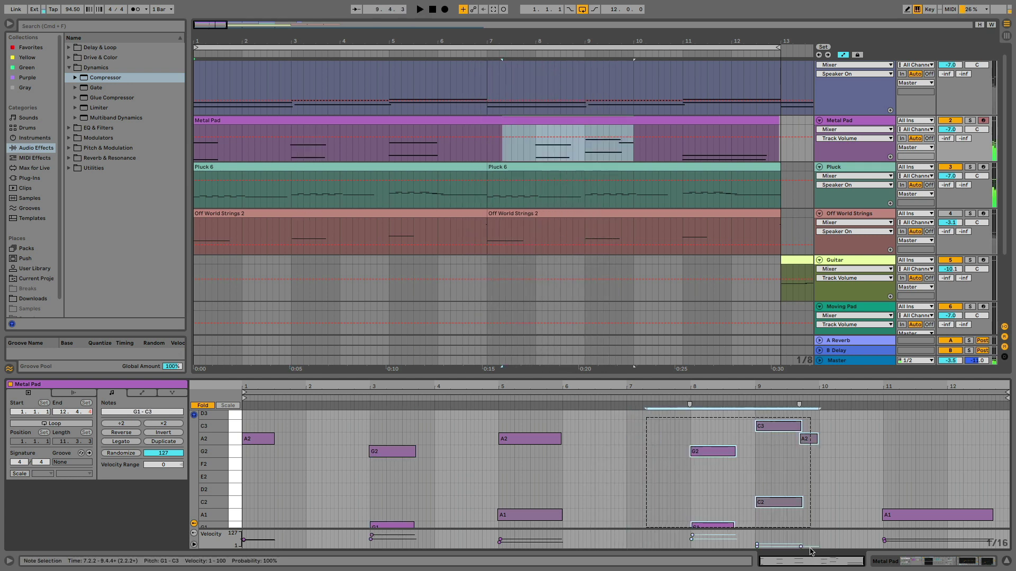
key(Delete)
key(space)
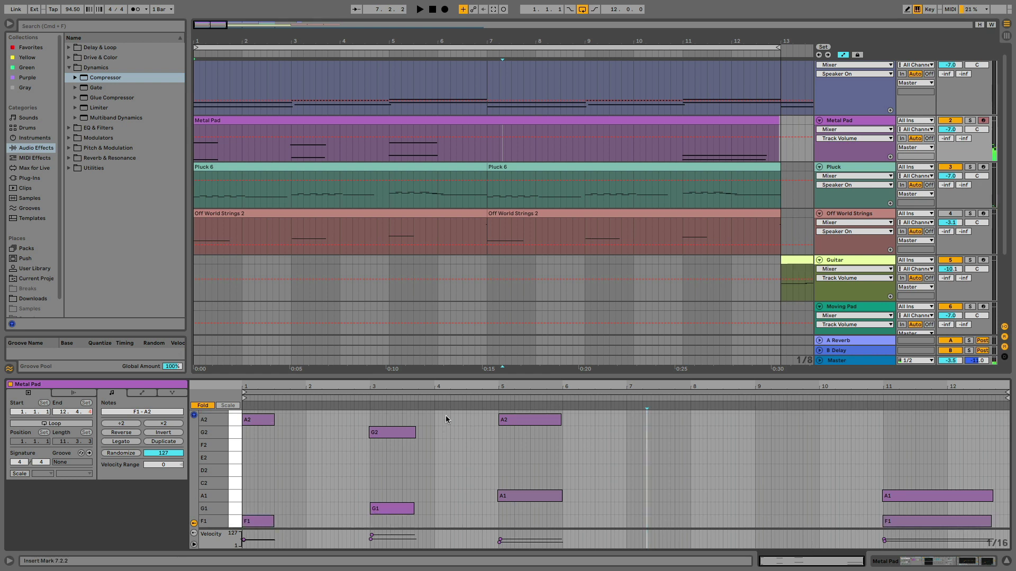
Copy the Metal Pad notes from bars 1 to 4 so they repeat from bar 7, and play the result.
drag(446, 415, 244, 418)
click(440, 525)
drag(440, 525, 241, 412)
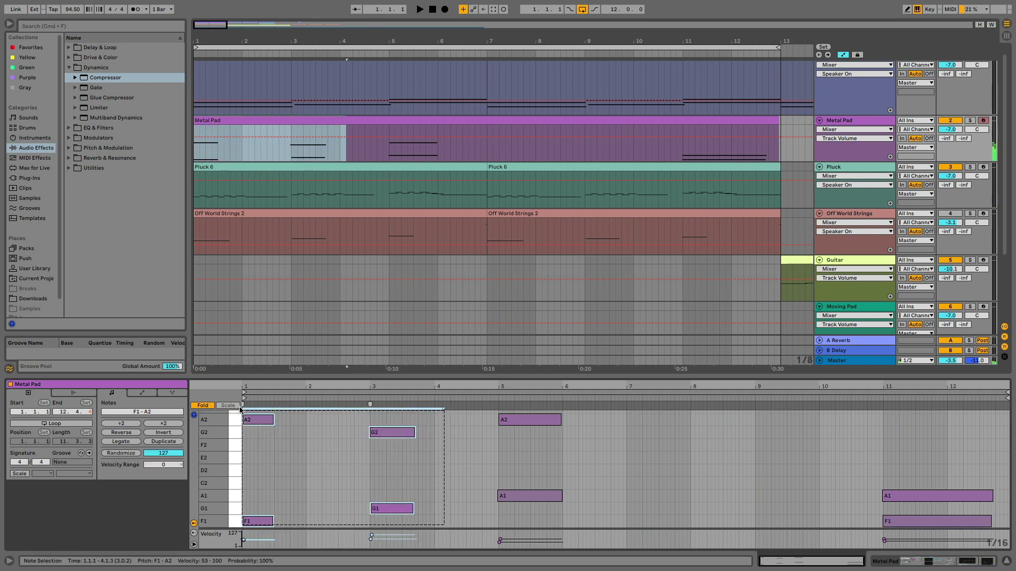
key(super+d)
key(space)
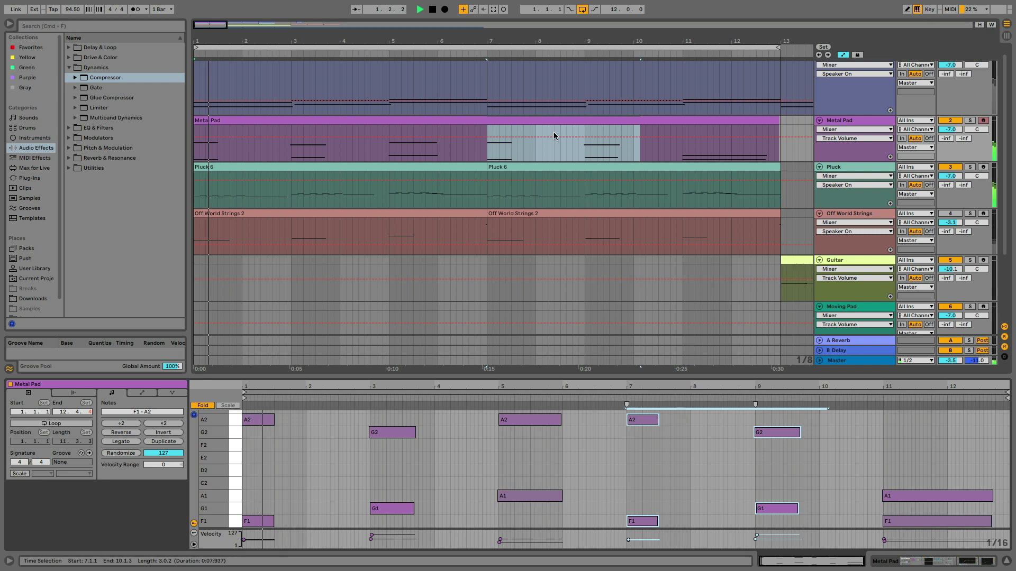
Move the five consecutive Atmo Pad clips together so the first one starts at bar 13.
key(w)
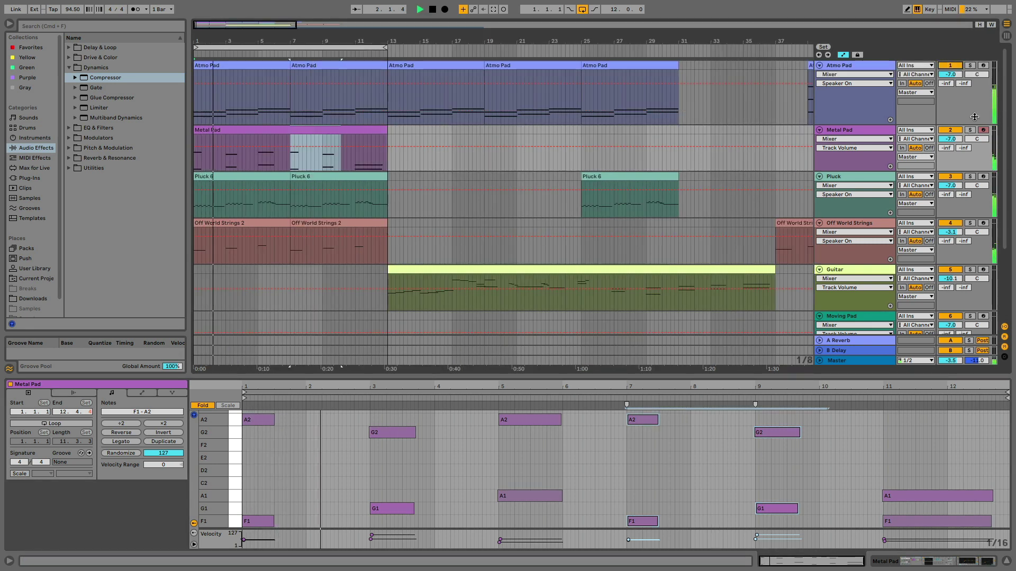
click(238, 67)
shift+click(630, 82)
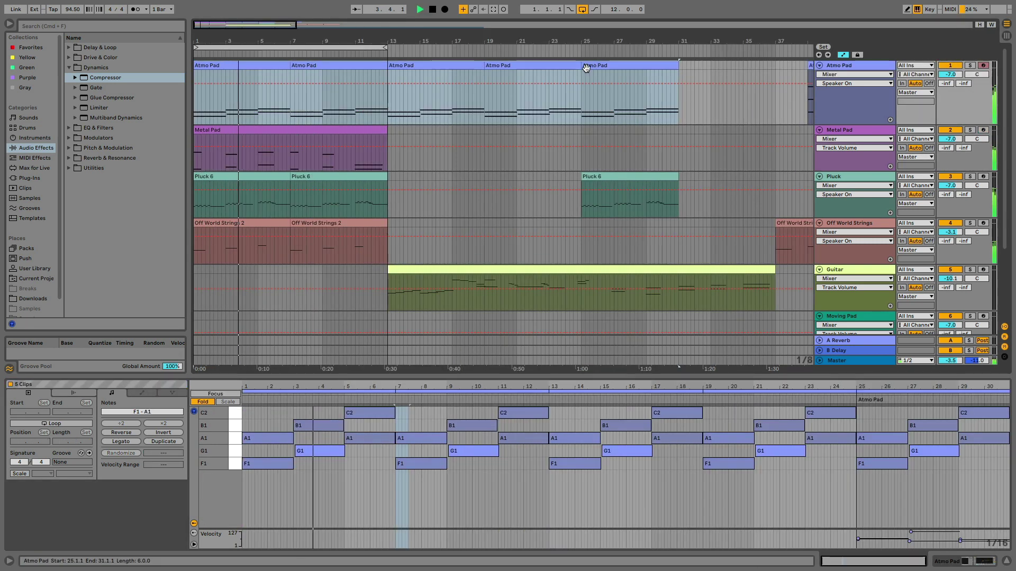
drag(217, 82, 407, 78)
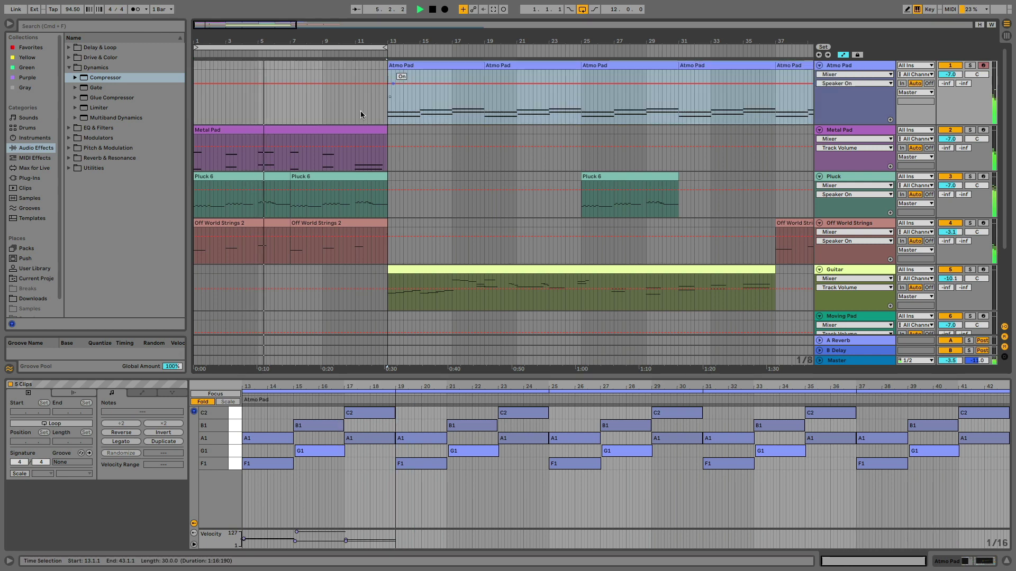
Move the two opening Off World Strings clips together so they start at bar 13.
click(235, 231)
shift+click(367, 226)
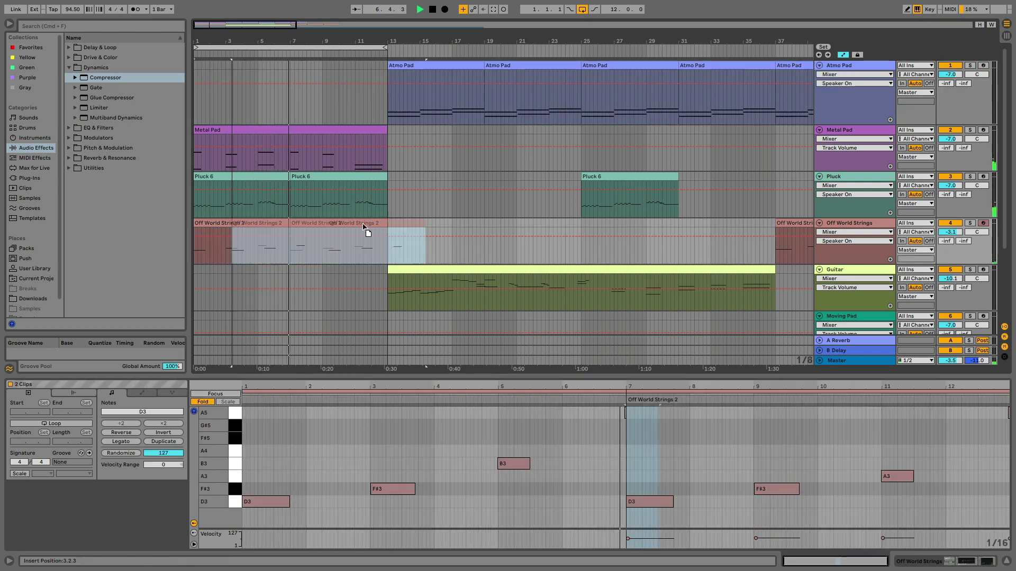
drag(367, 227, 455, 236)
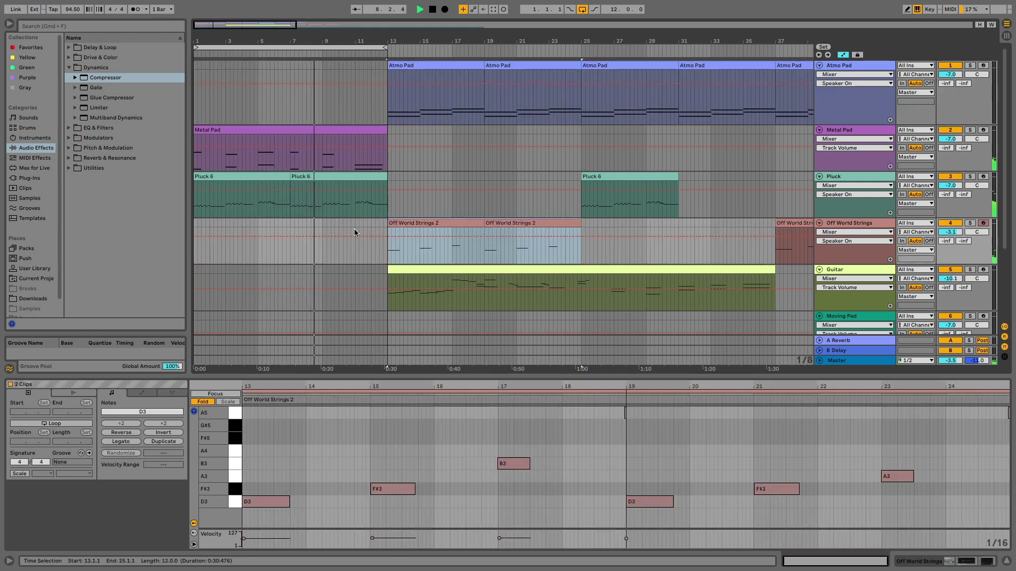
Lower the Pluck track's volume to -8.8 dB and arm the Moving Pad track for recording.
drag(950, 185, 950, 188)
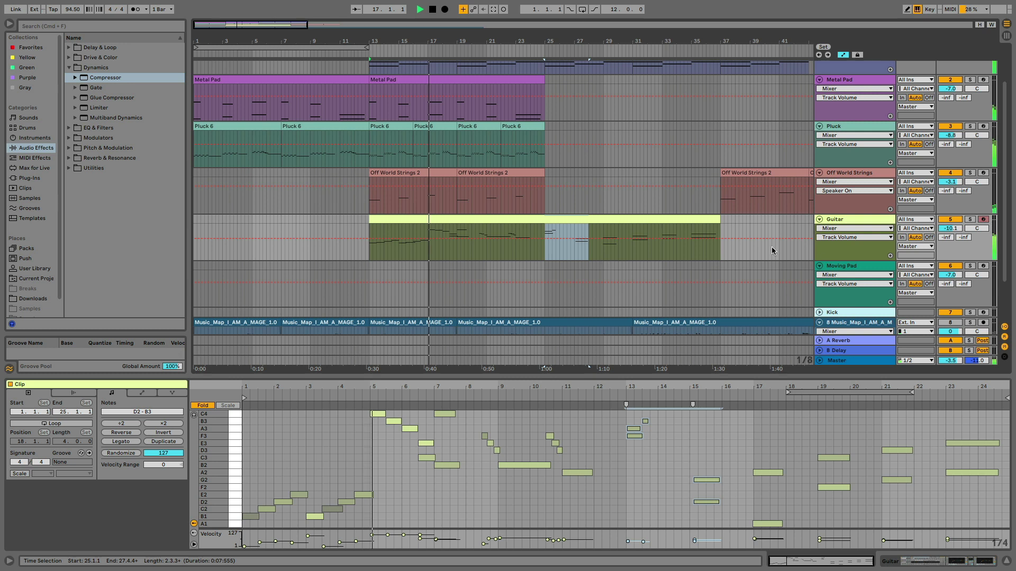
click(983, 266)
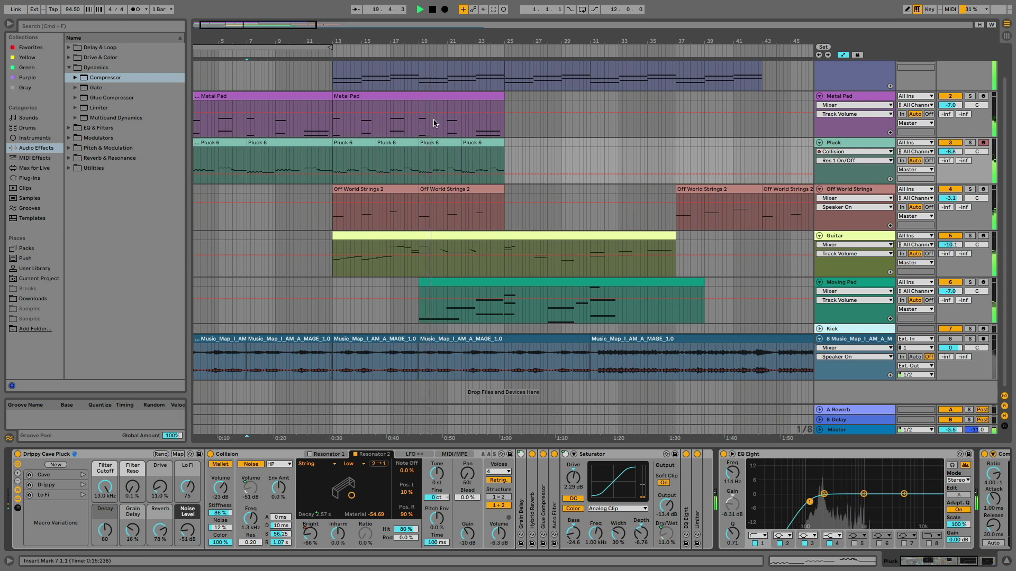
Deactivate the two Pluck clips between bars 19 and 25.
click(432, 142)
key(0)
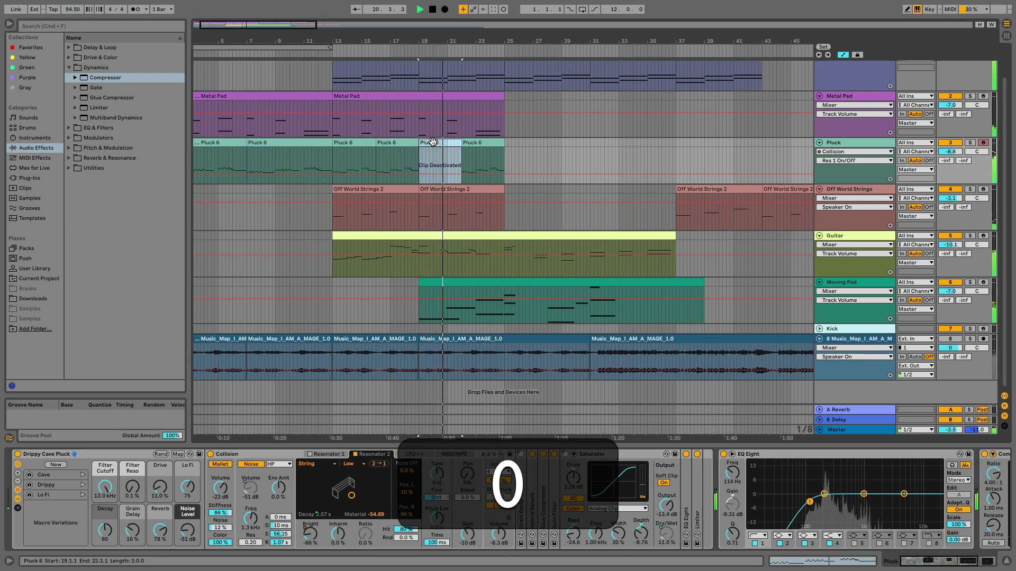
click(486, 141)
key(0)
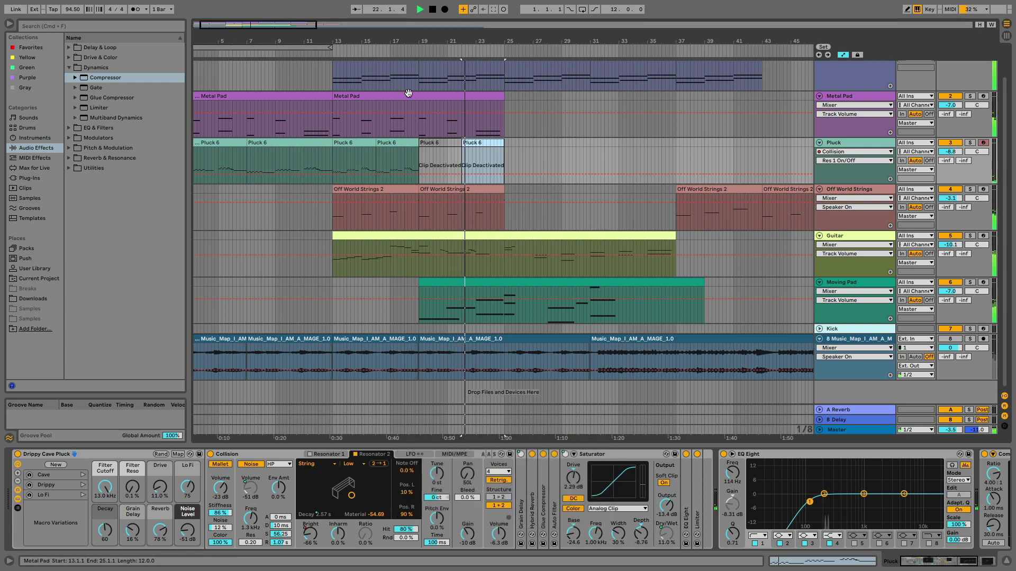
Duplicate the Metal Pad clip of bars 13 to 25 so it repeats from bar 25.
click(384, 97)
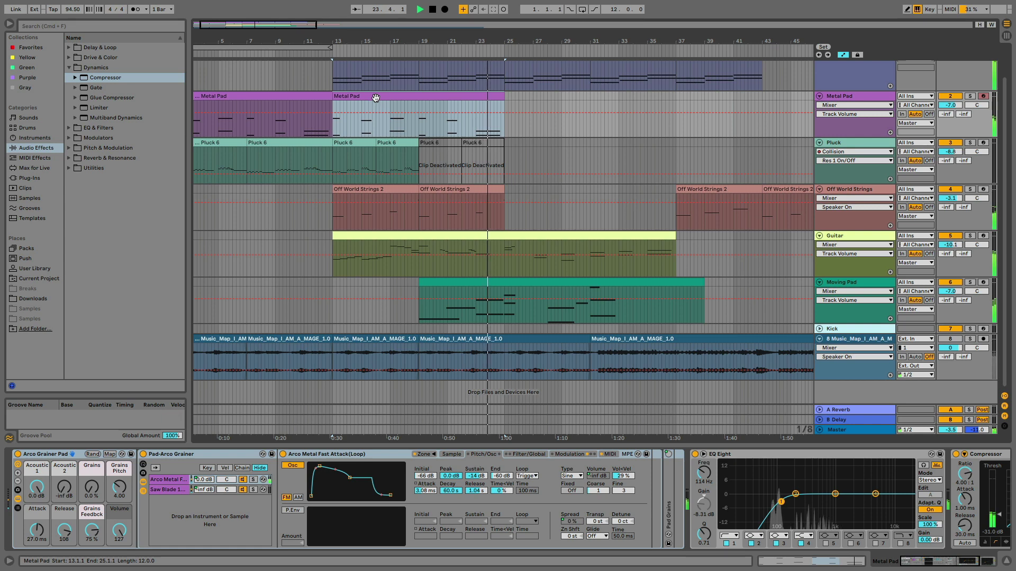
scroll(376, 97, up, 2)
scroll(375, 97, left, 2)
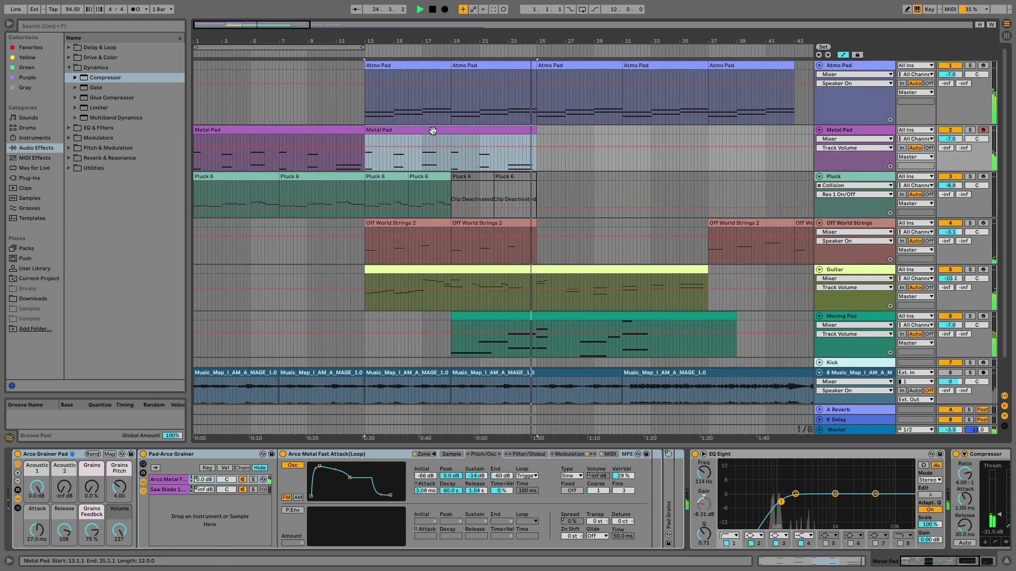
key(super+d)
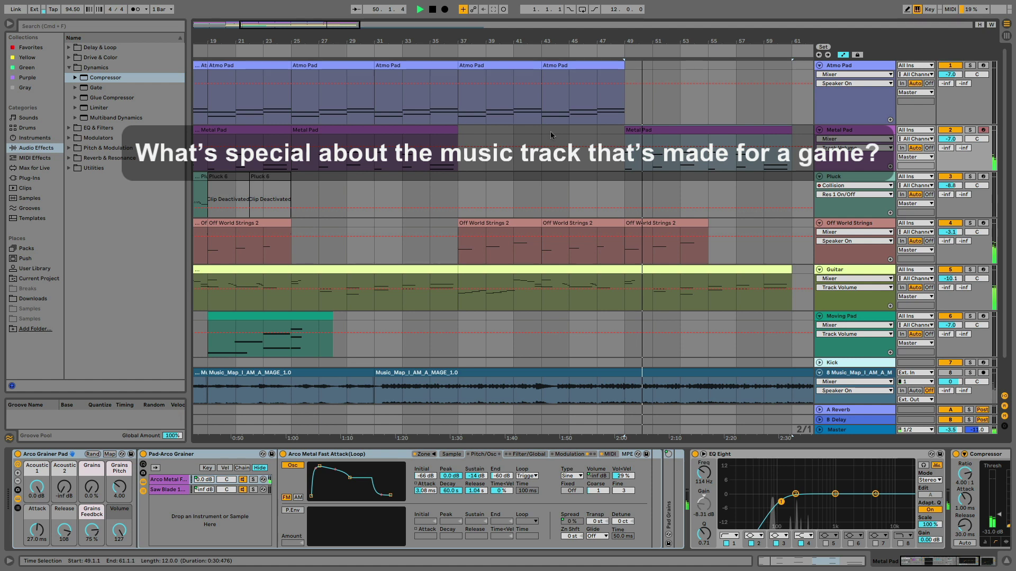
Copy the two Pluck clips of bars 1 to 13 to bar 61.
scroll(469, 171, left, 10)
scroll(469, 171, down, 2)
scroll(468, 171, up, 1)
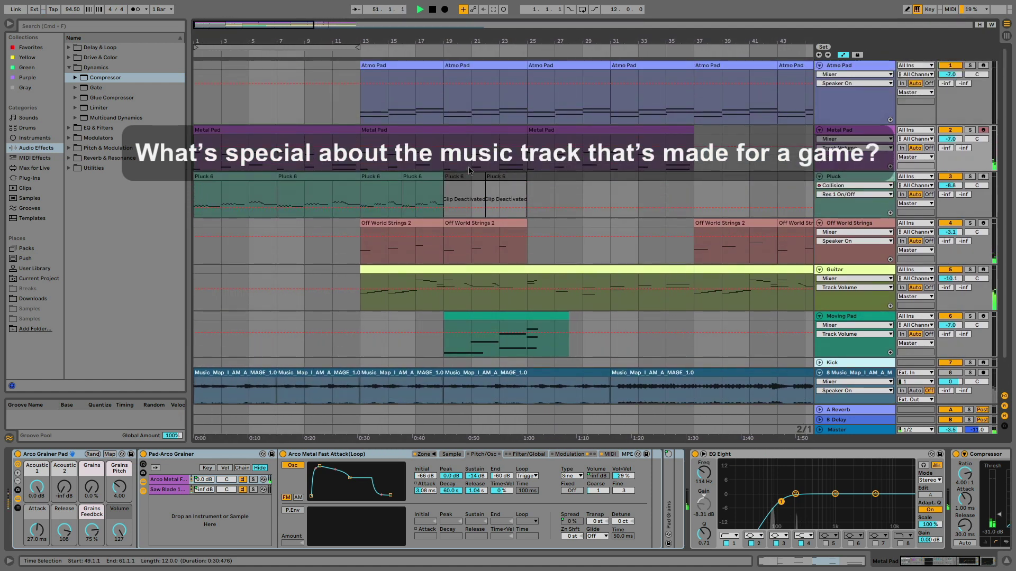
drag(440, 40, 310, 40)
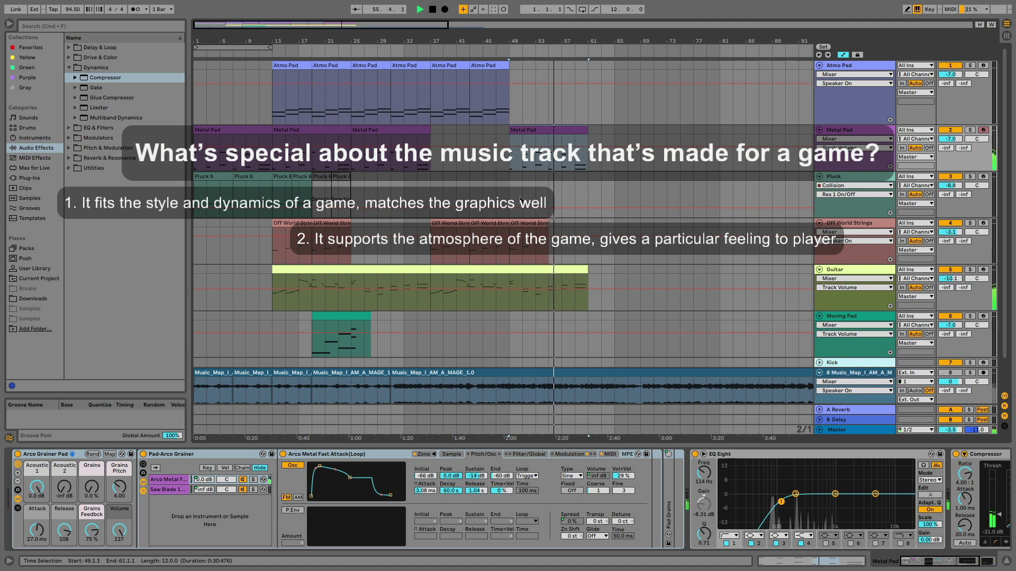
click(209, 176)
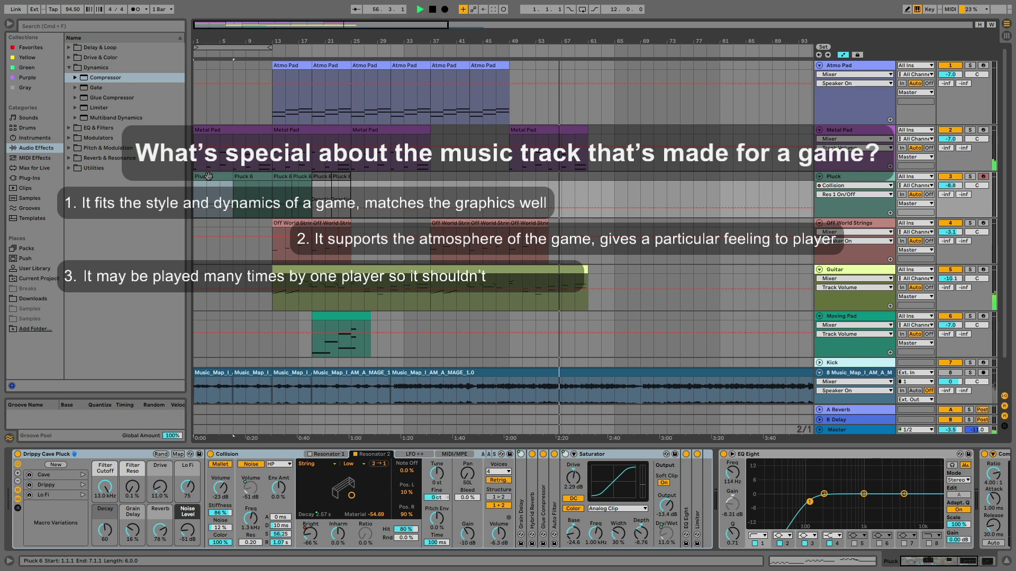
shift+click(256, 177)
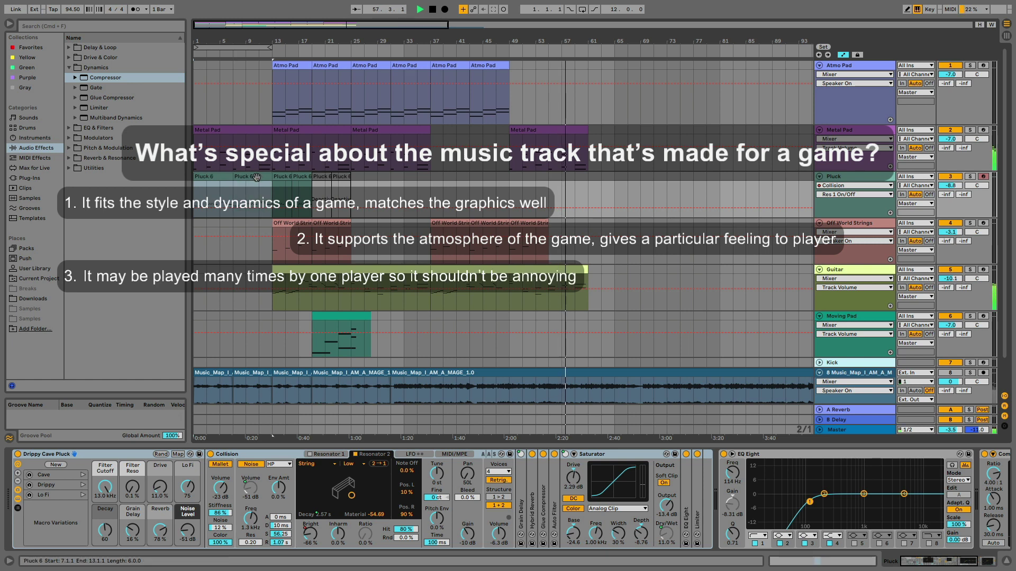
click(588, 179)
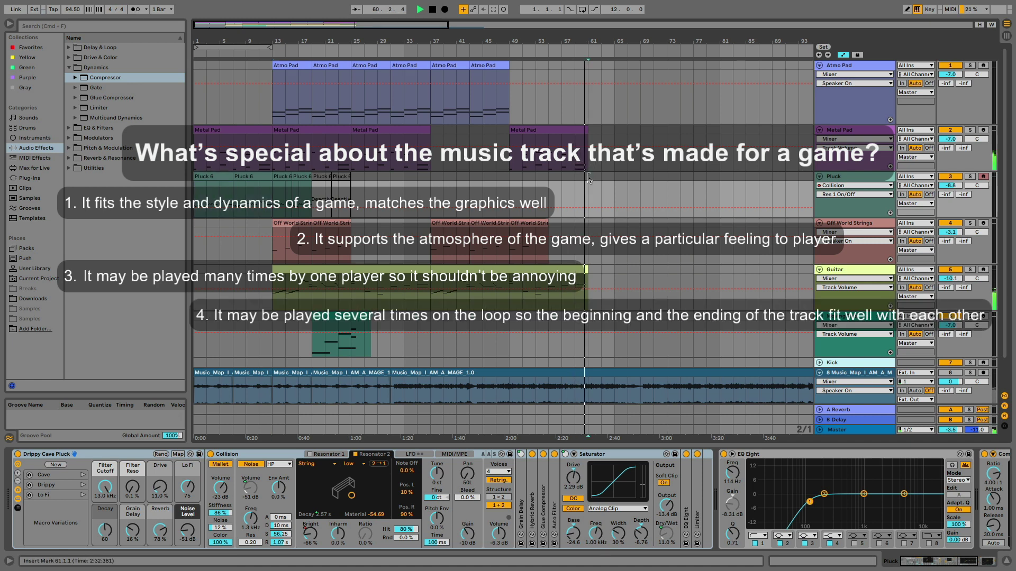
key(ctrl+v)
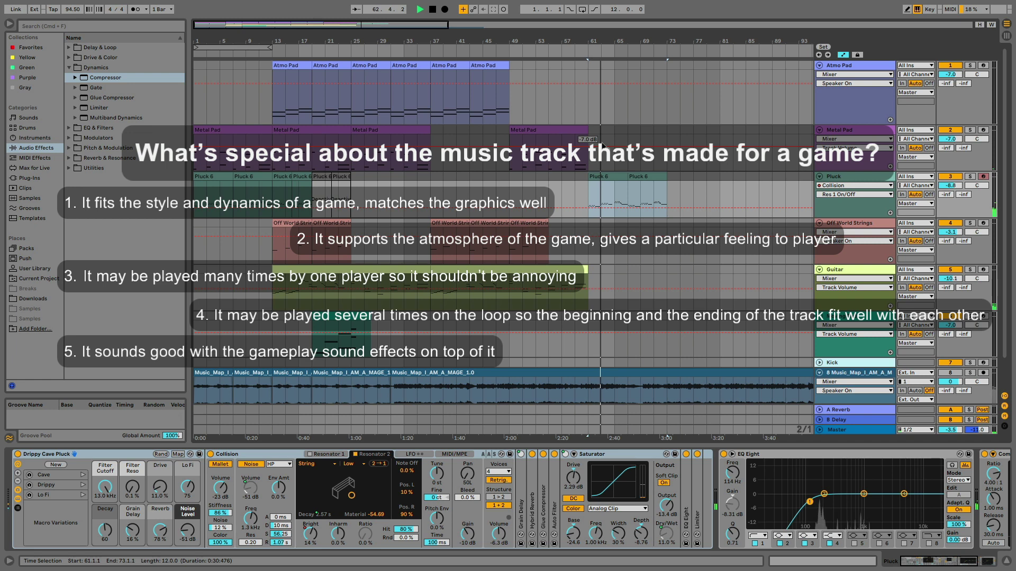
Stop playback and duplicate the Metal Pad clip at bar 49 so it repeats from bar 61.
key(space)
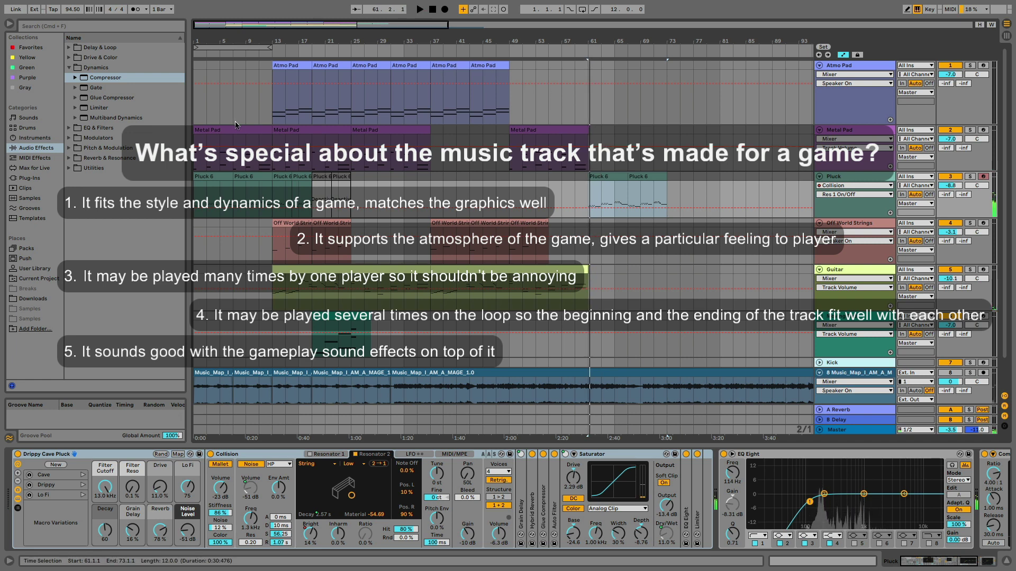
click(562, 129)
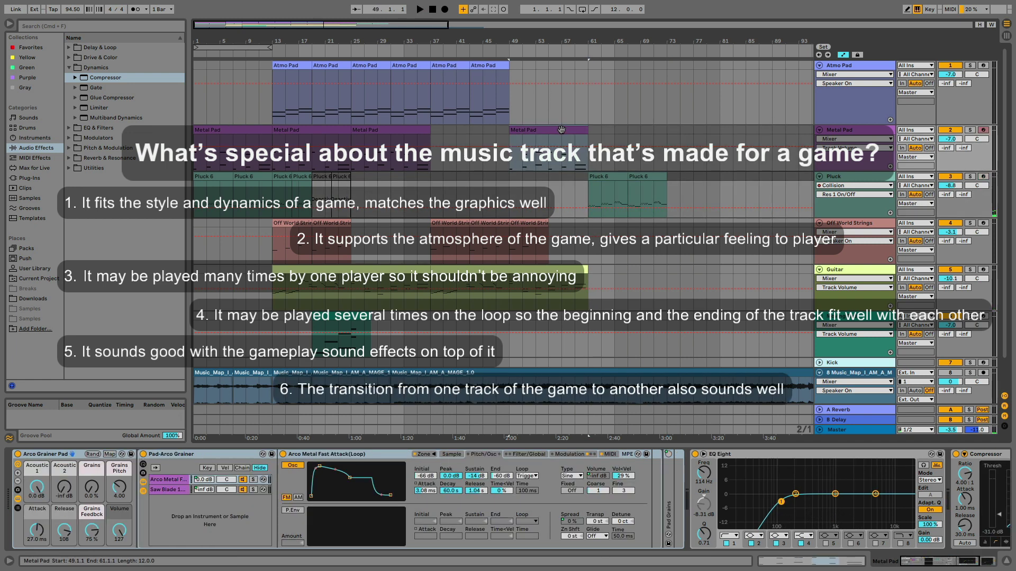
key(super+d)
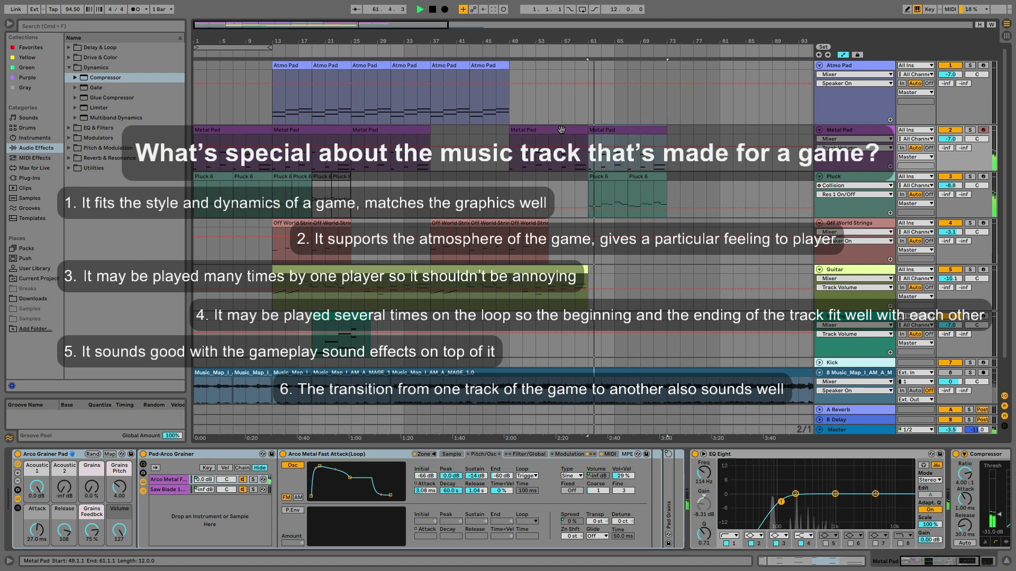
Copy the two Off World Strings clips of bars 37 to 49 to bar 61.
click(437, 223)
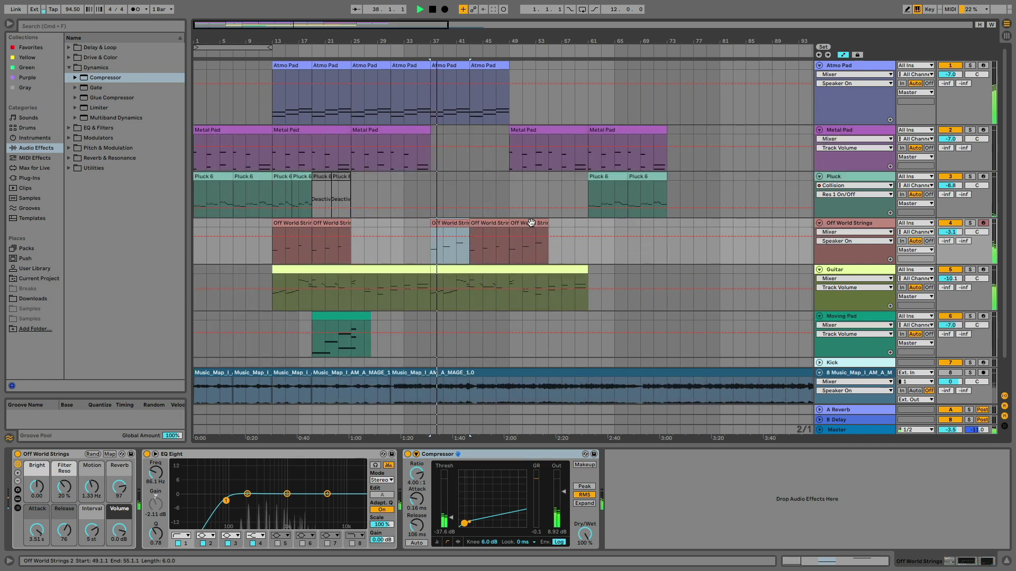
shift+click(489, 226)
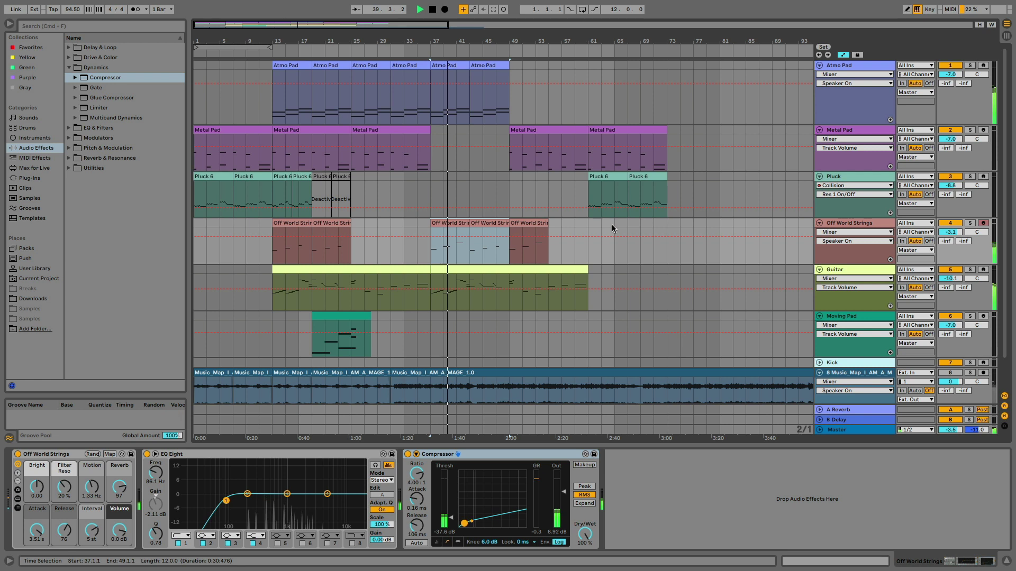
click(588, 223)
key(ctrl+v)
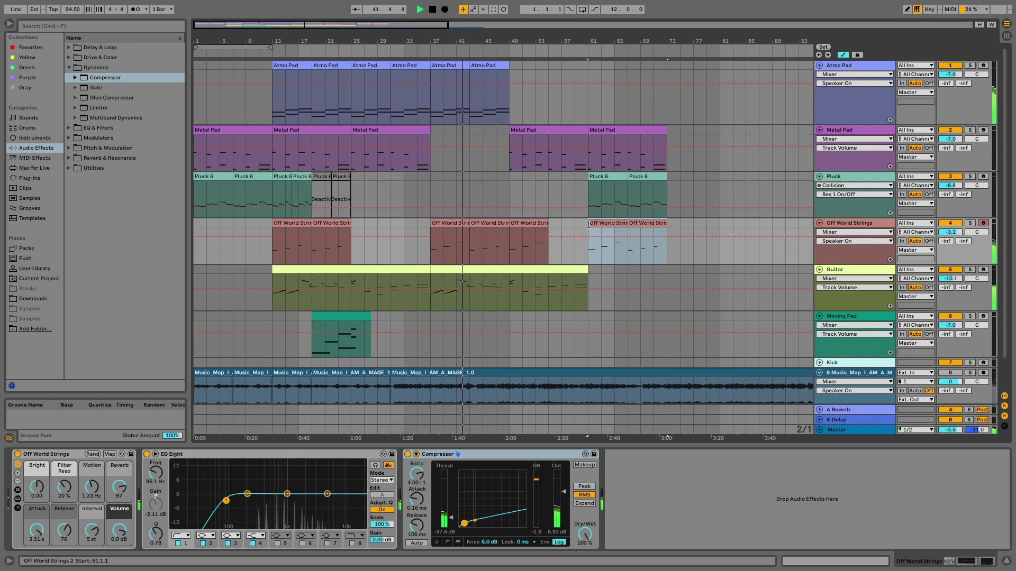
Copy the Guitar part of bars 37 to 49 to bar 61.
scroll(949, 279, down, 3)
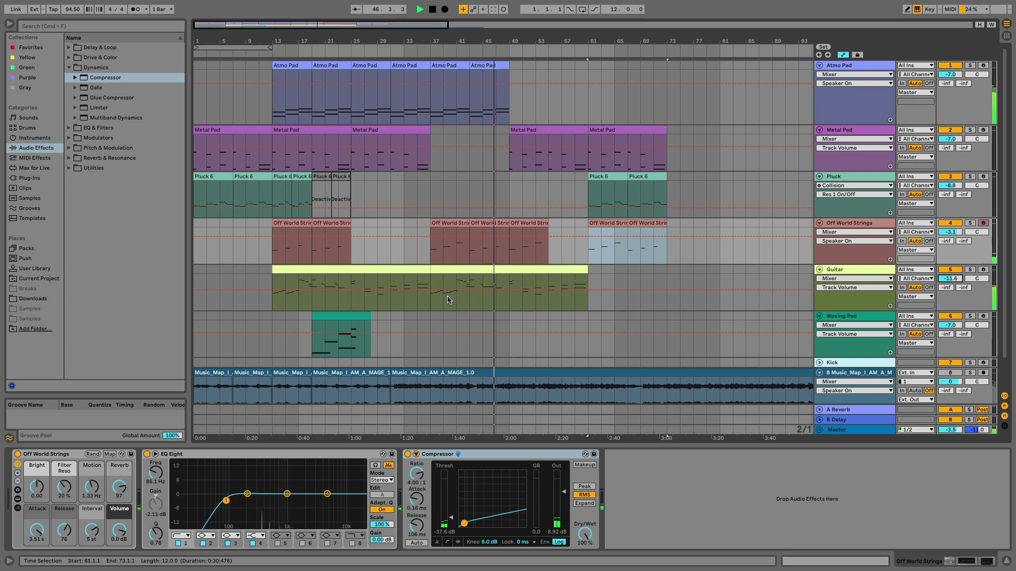
drag(431, 299, 505, 273)
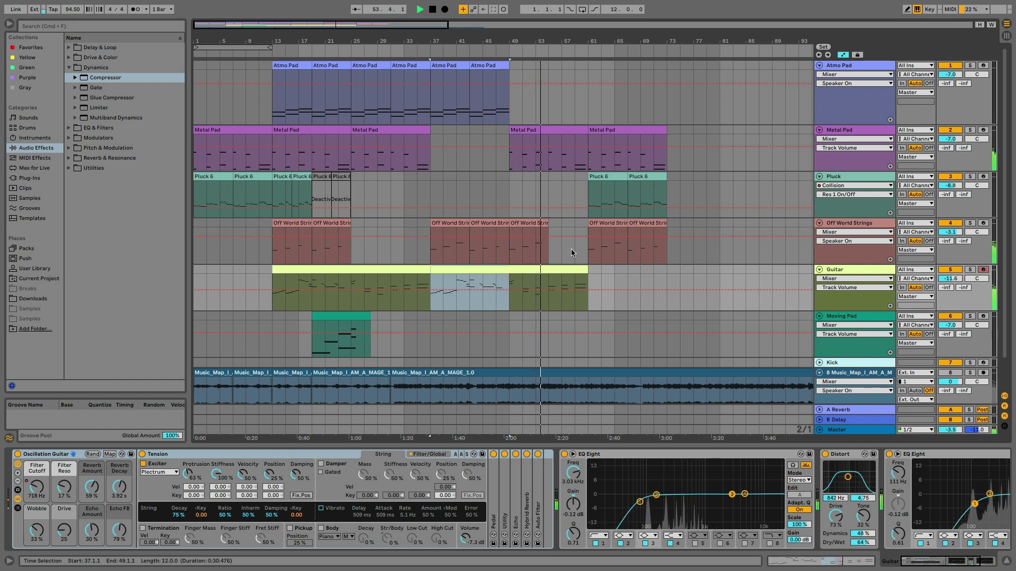
click(589, 274)
key(ctrl+v)
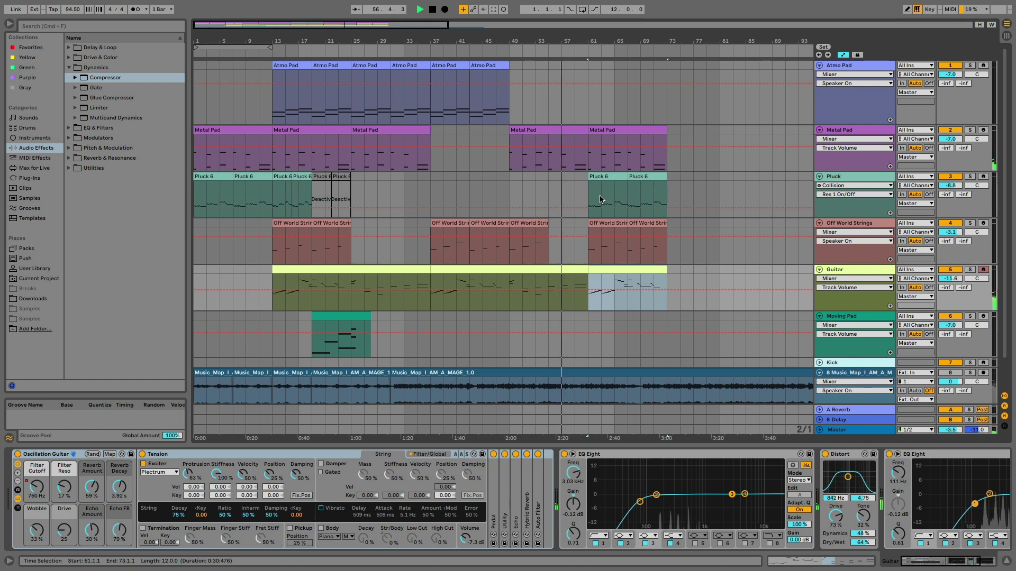
Play back from the Off World Strings clip at bar 49 and arm the Moving Pad track for recording.
click(532, 225)
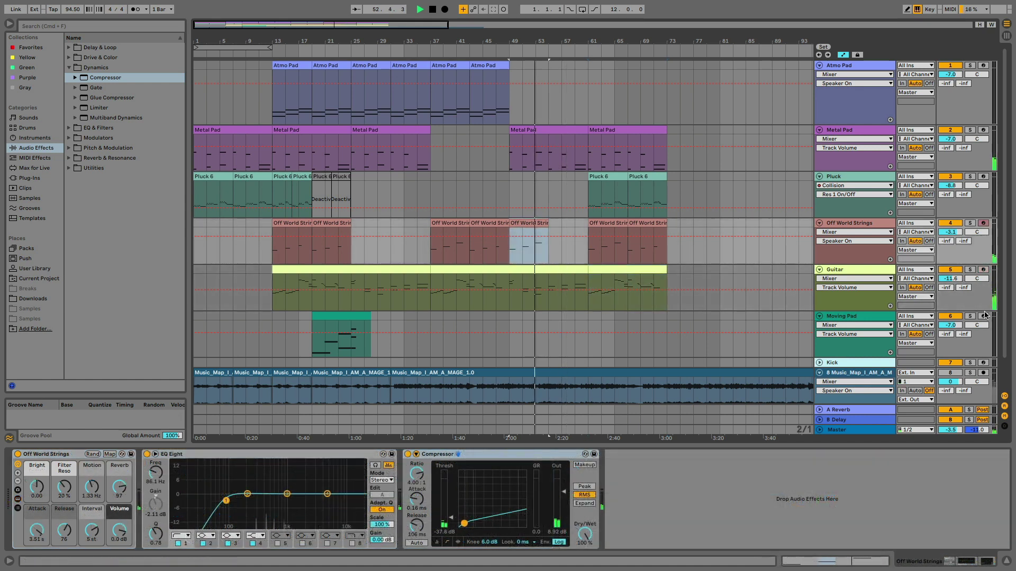
click(982, 316)
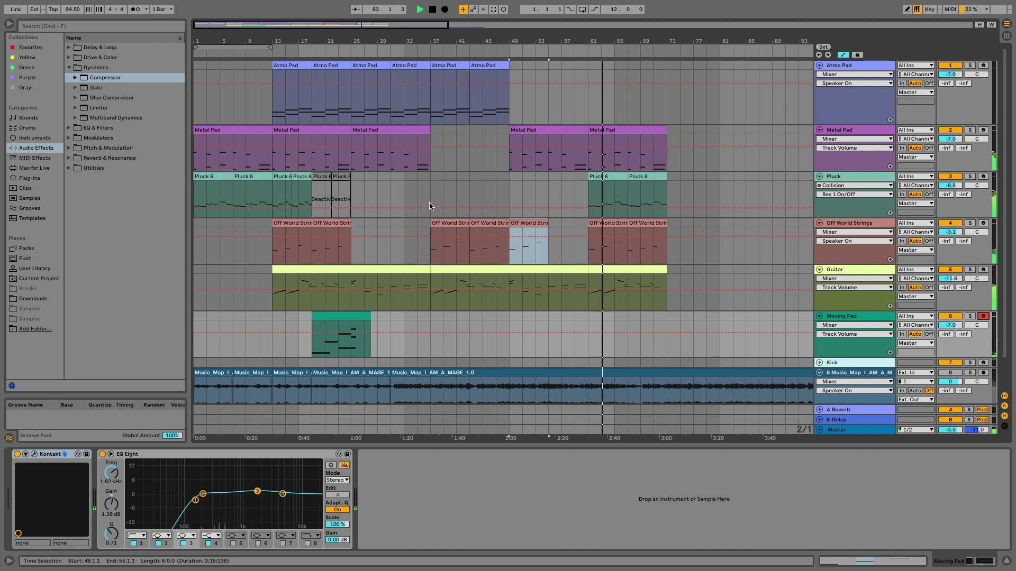
Loop the arrangement from bar 1 to bar 73 using the full span of the Pluck clips.
scroll(429, 206, up, 5)
scroll(395, 40, down, 5)
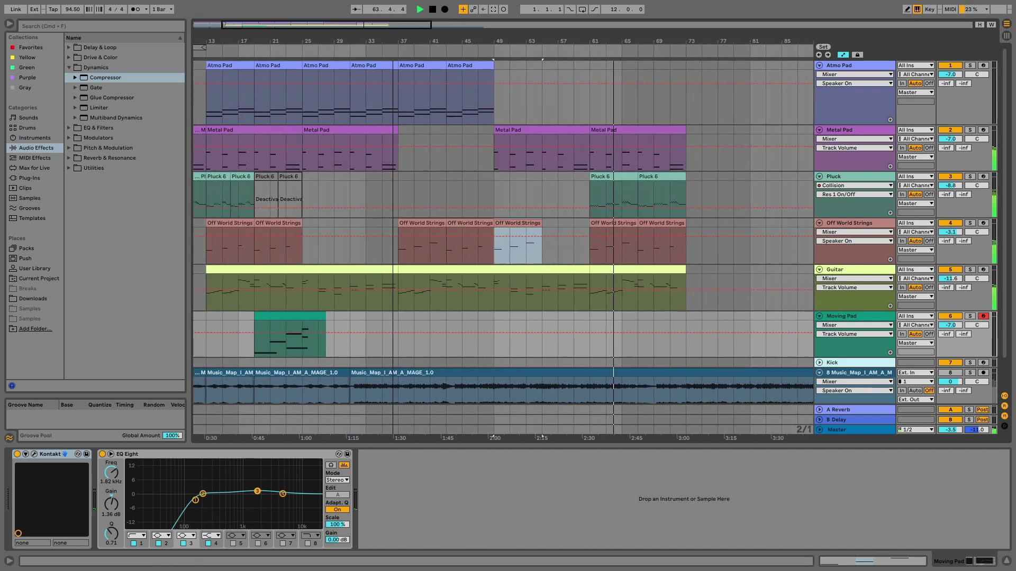
click(419, 269)
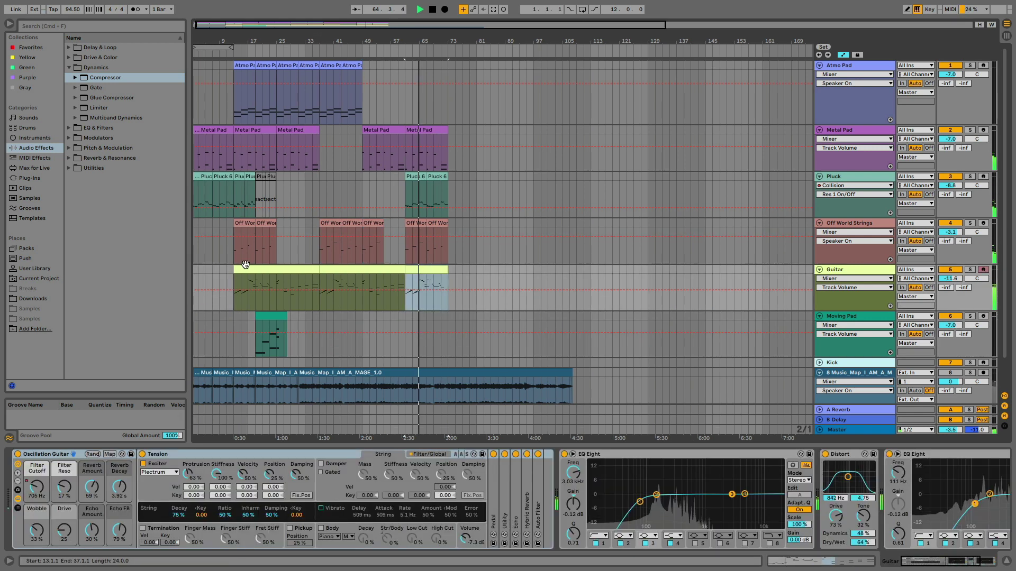
click(198, 270)
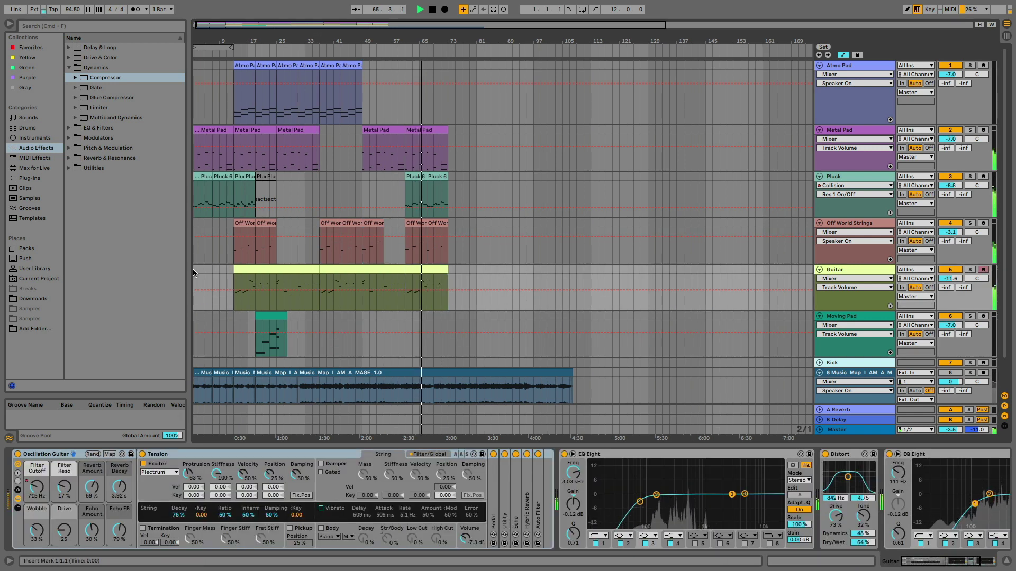
scroll(204, 173, left, 1)
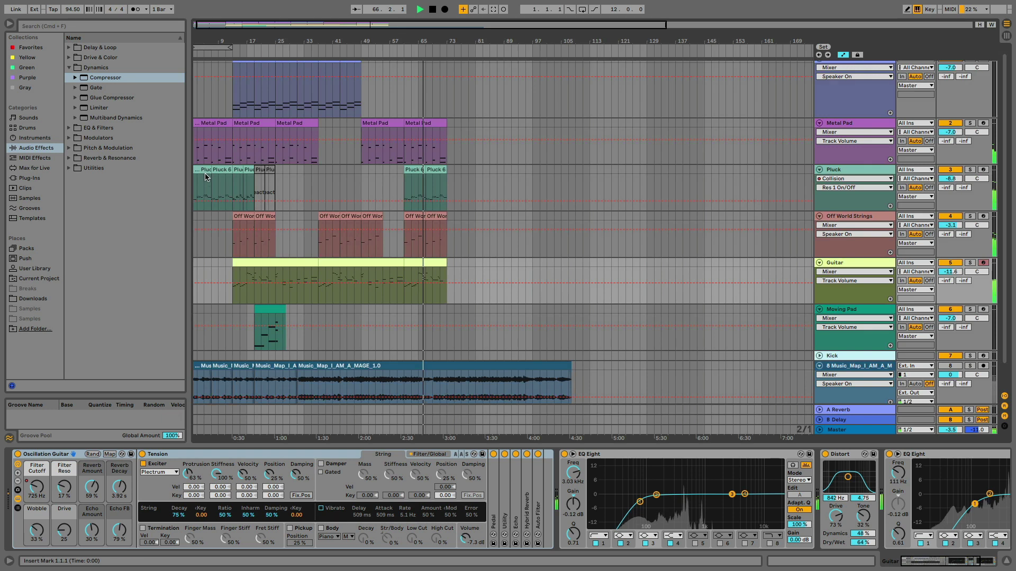
click(204, 175)
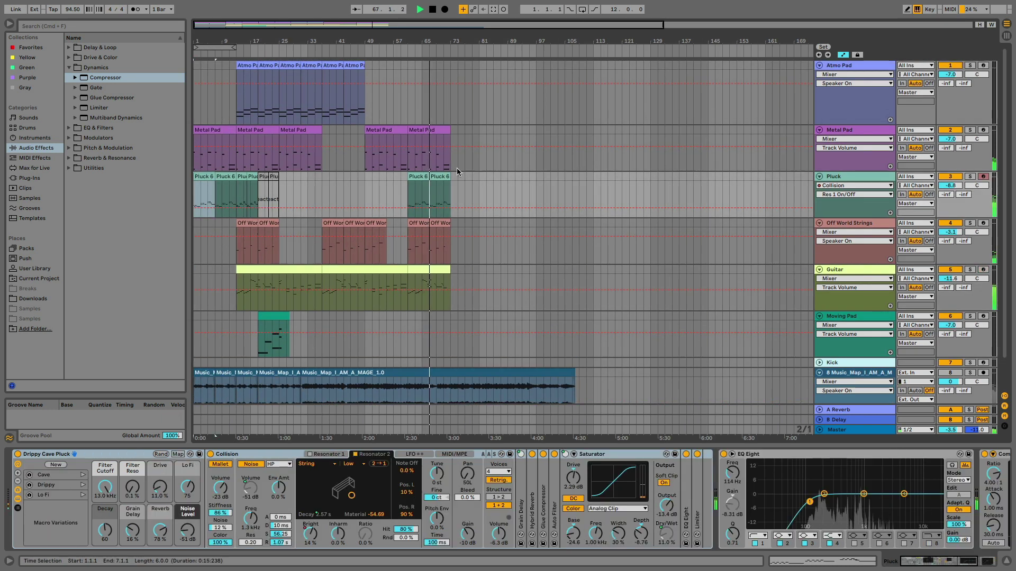
shift+click(440, 175)
key(super+l)
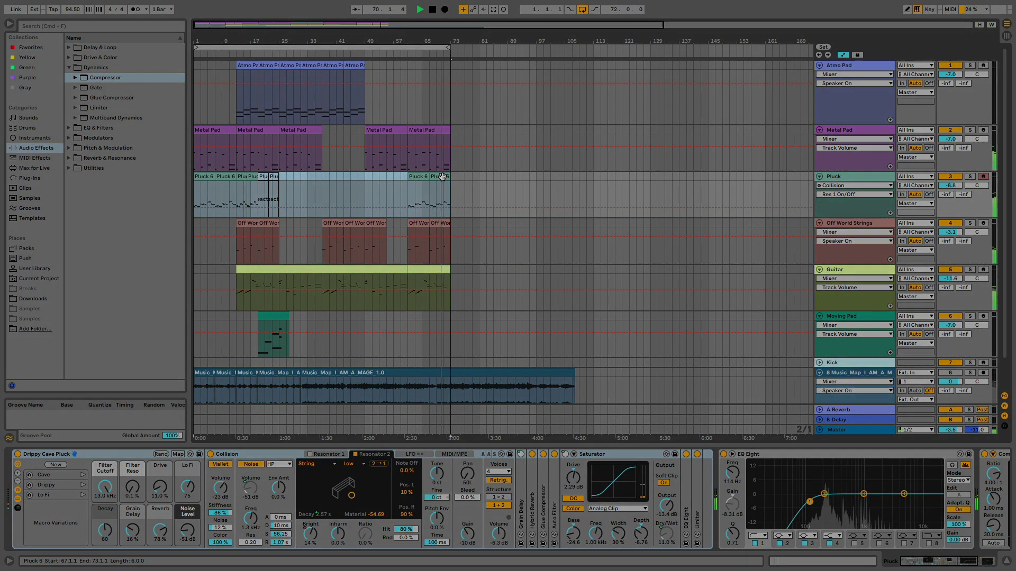
Extend the start of the last Music_Map_I_AM_A_MAGE_1.0 audio clip back to about bar 19.
click(304, 372)
drag(304, 372, 128, 372)
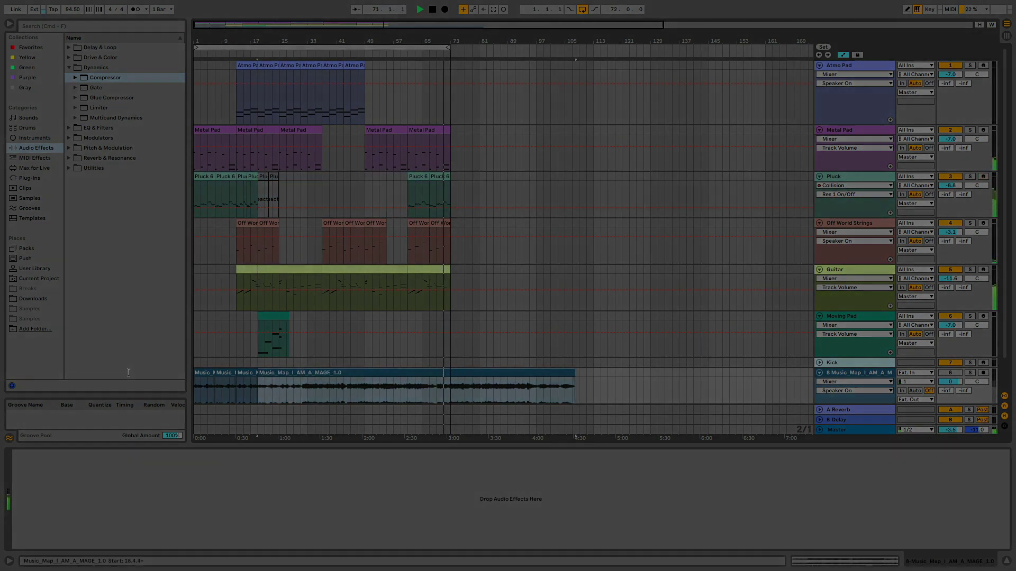
click(235, 390)
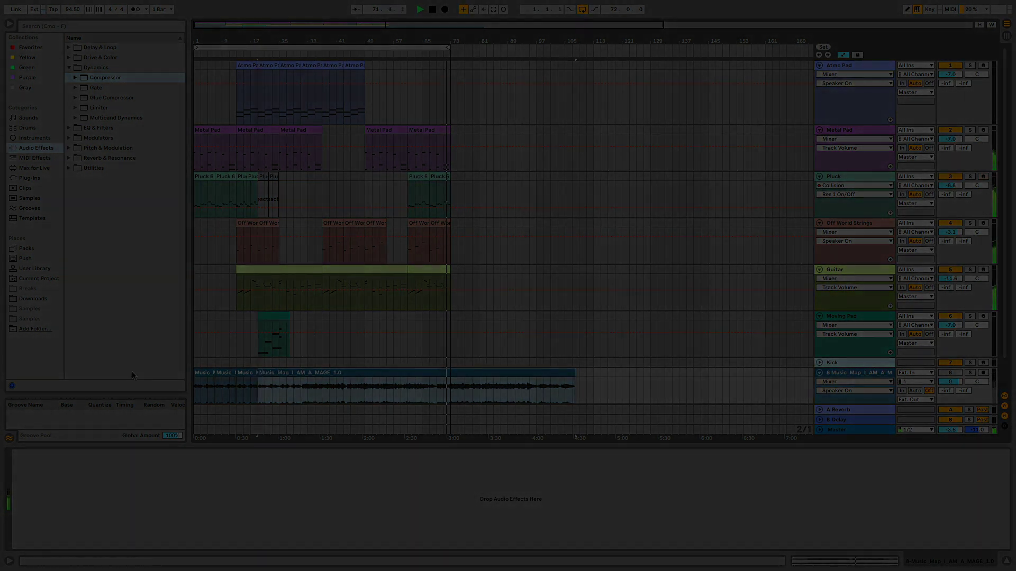